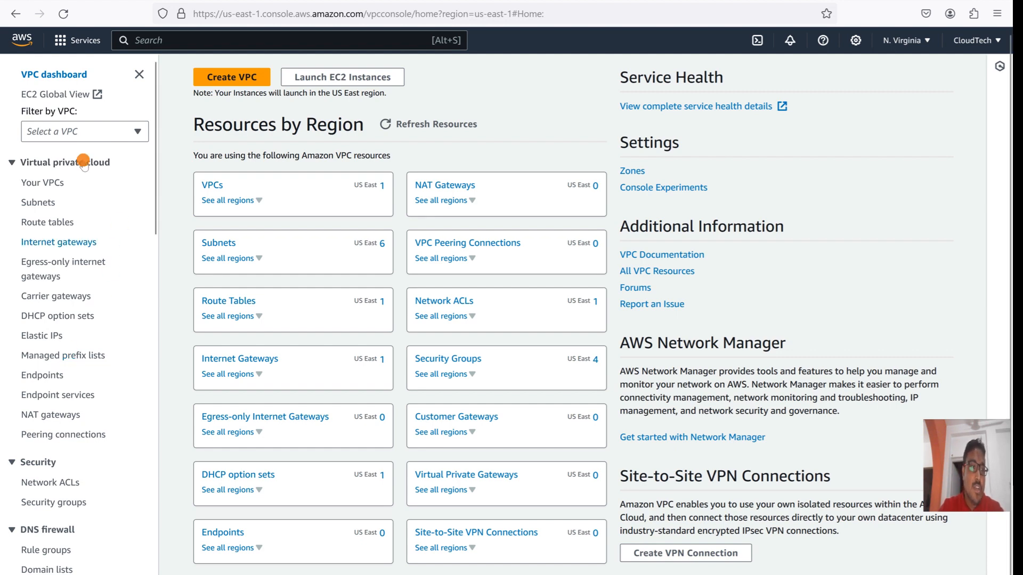
# Step: Open the list of VPC endpoints and look over the details of the existing demo-endpoint
pyautogui.click(42, 376)
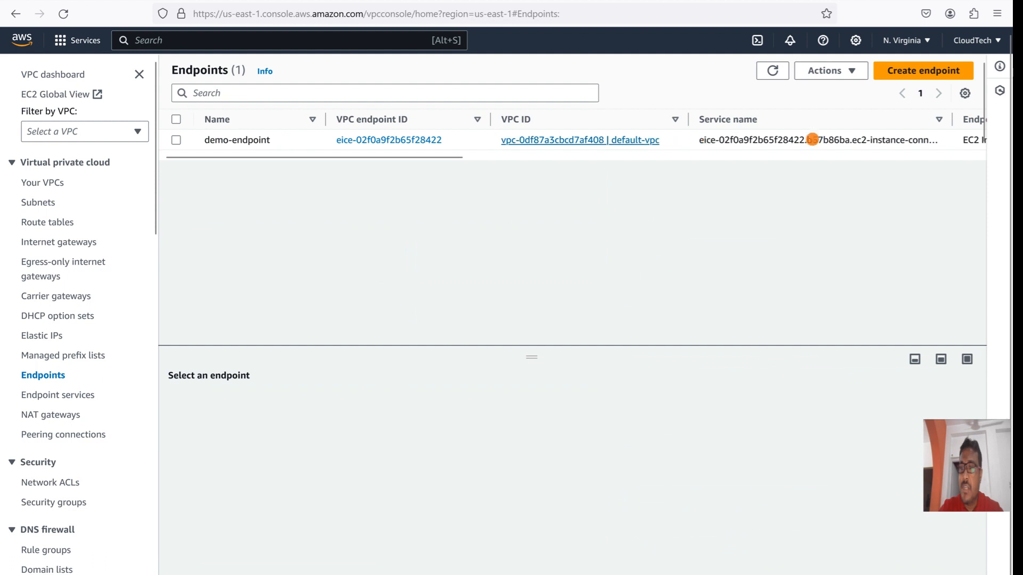
pyautogui.hscroll(5, 810, 144)
pyautogui.hscroll(-5, 810, 144)
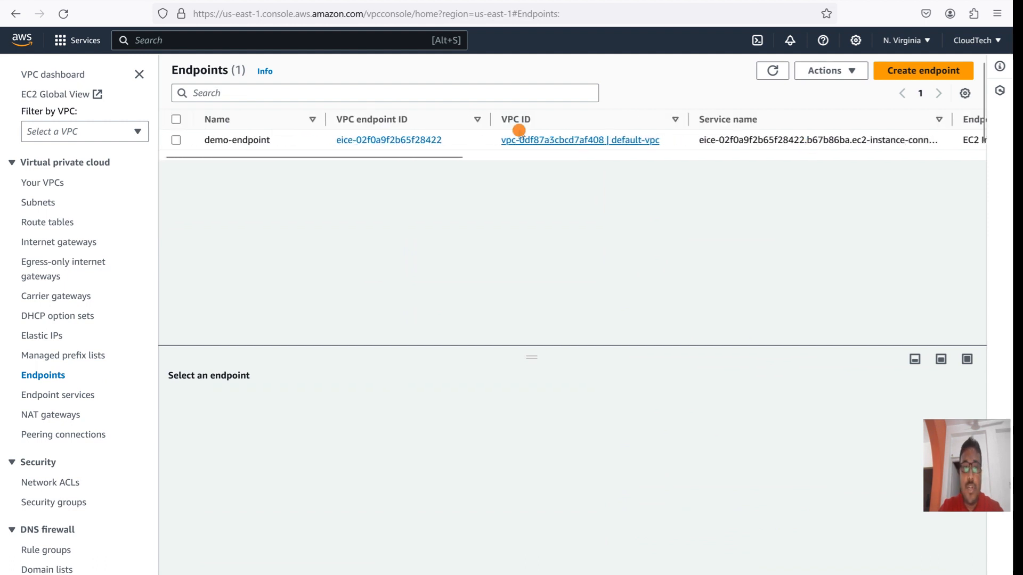
# Step: Start creating a new VPC endpoint with the name tag cloudtech-demo-vpc-ep
pyautogui.click(930, 71)
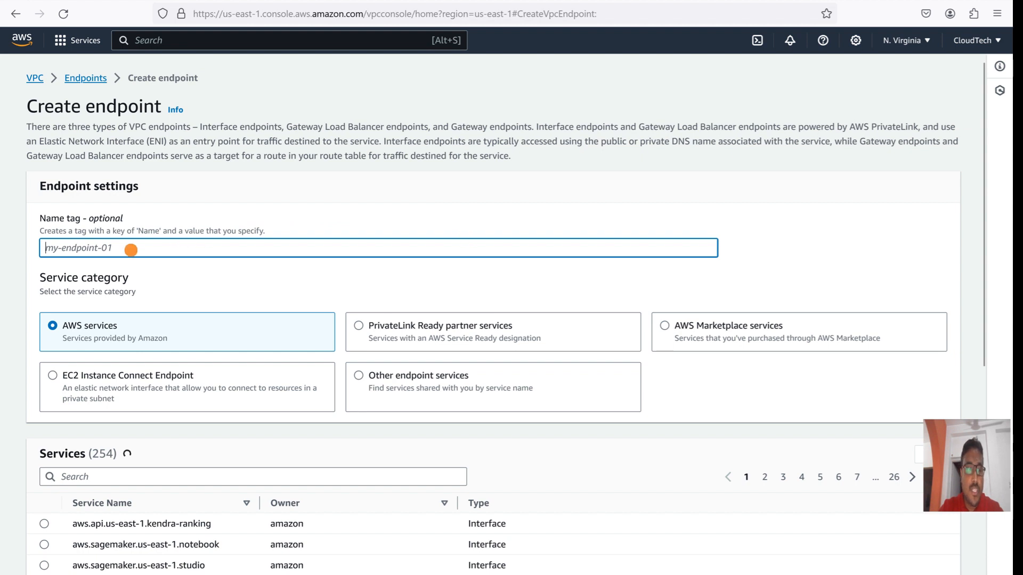
pyautogui.write('clo')
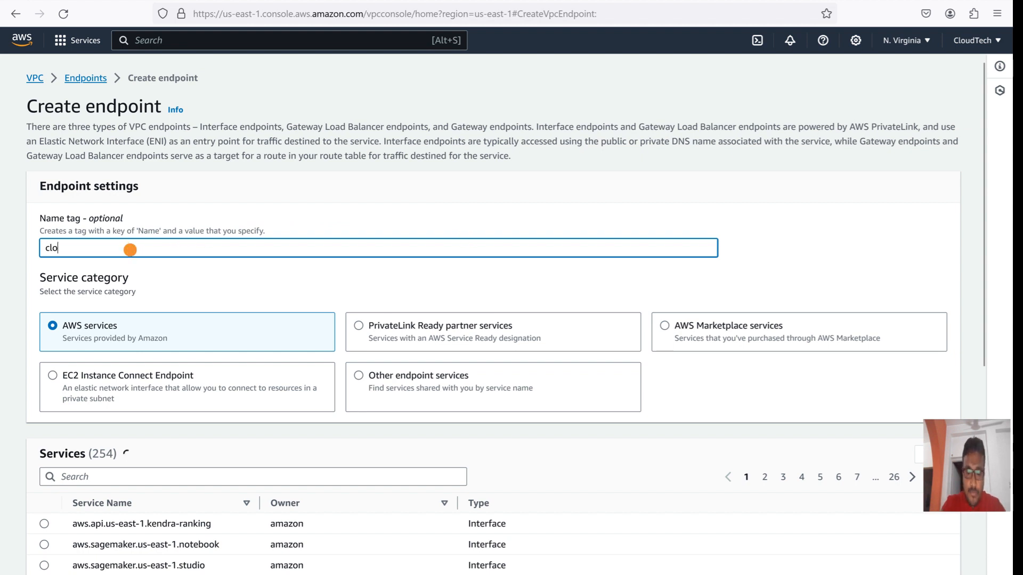
pyautogui.write('udtech-demo-vpc-ep')
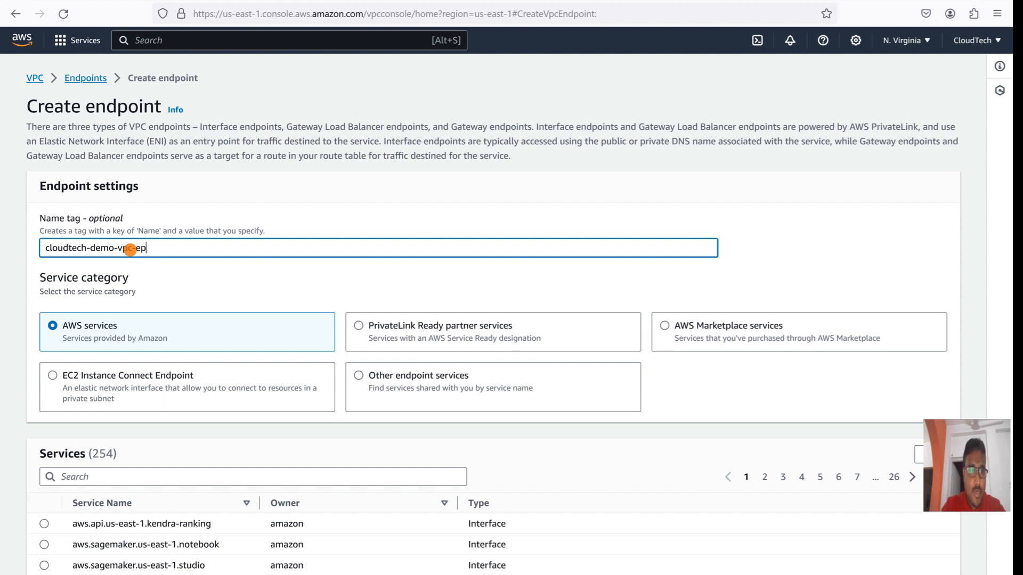
pyautogui.click(261, 274)
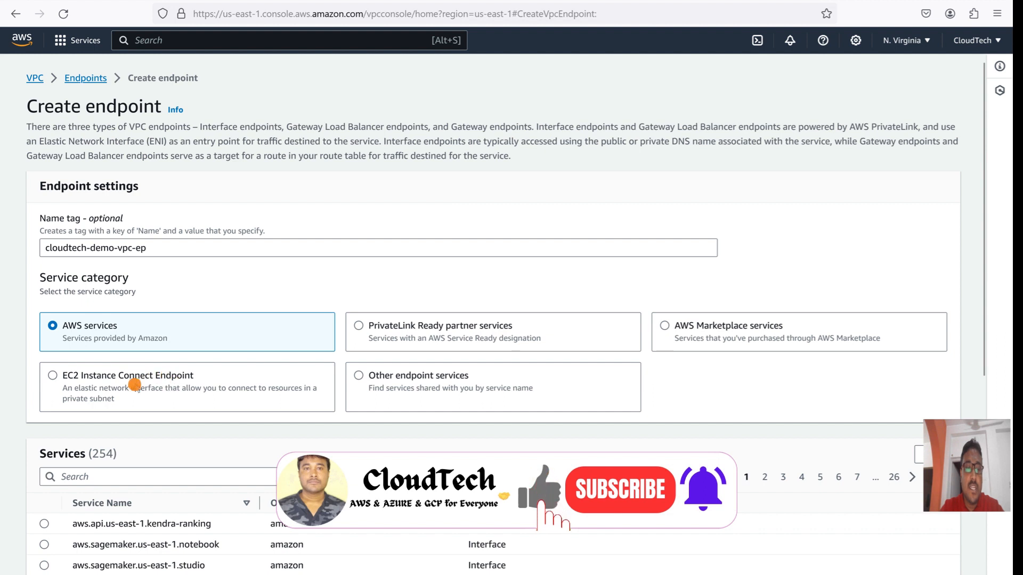
# Step: Set the endpoint's service category to EC2 Instance Connect Endpoint and its VPC to default-vpc
pyautogui.click(57, 378)
pyautogui.scroll(-1, 56, 376)
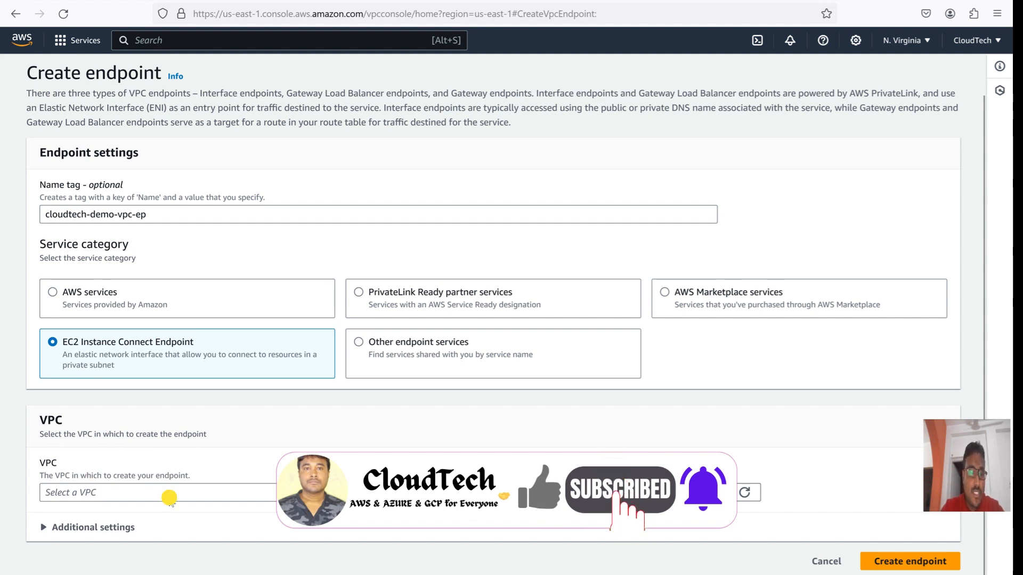
pyautogui.click(169, 495)
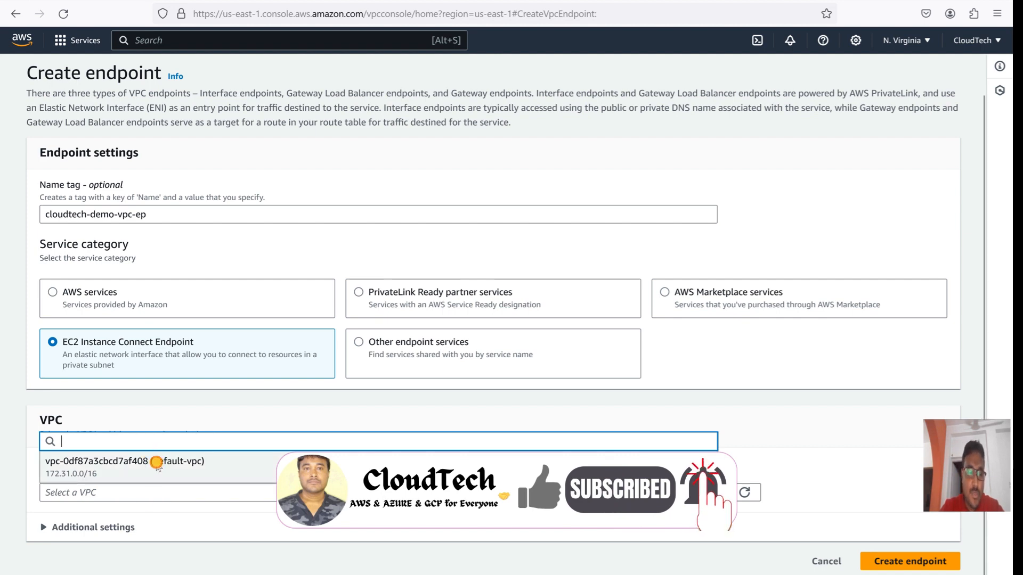
pyautogui.click(156, 463)
pyautogui.scroll(-5, 156, 465)
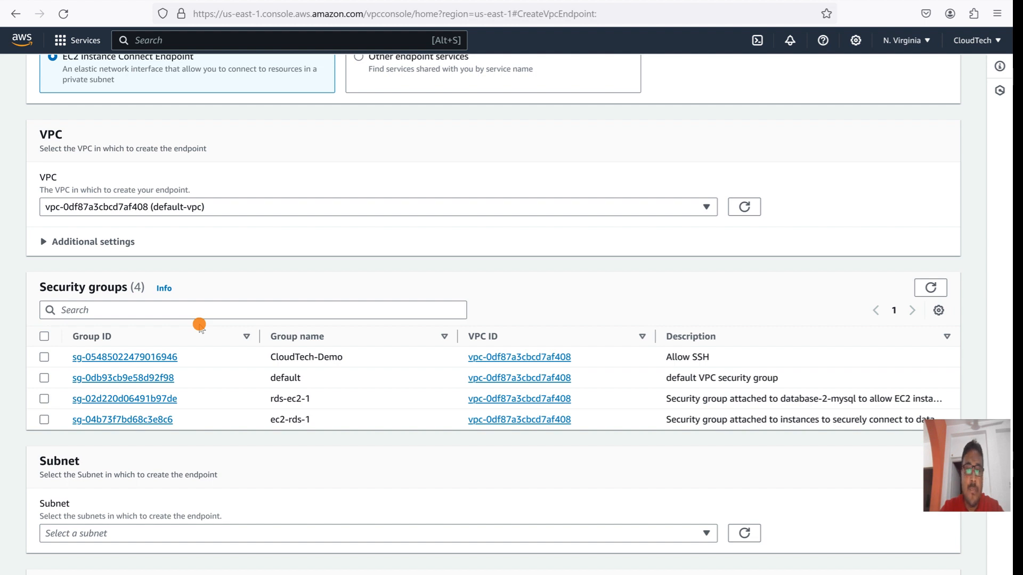
# Step: Assign the CloudTech-Demo security group and subnet-0b969c6a9ecfa5bf4 to the endpoint
pyautogui.click(43, 358)
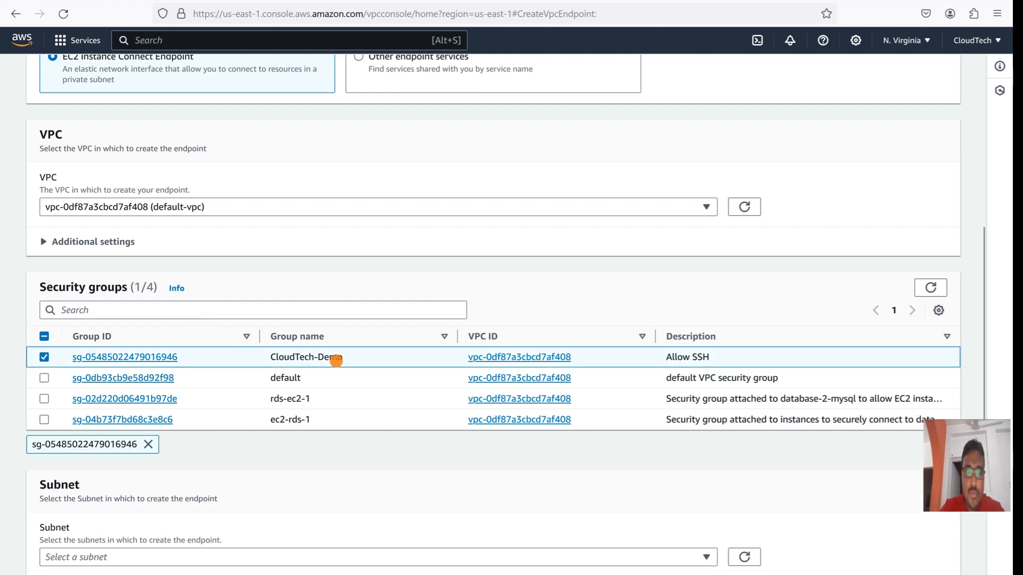
pyautogui.scroll(-1, 336, 361)
pyautogui.scroll(-3, 336, 361)
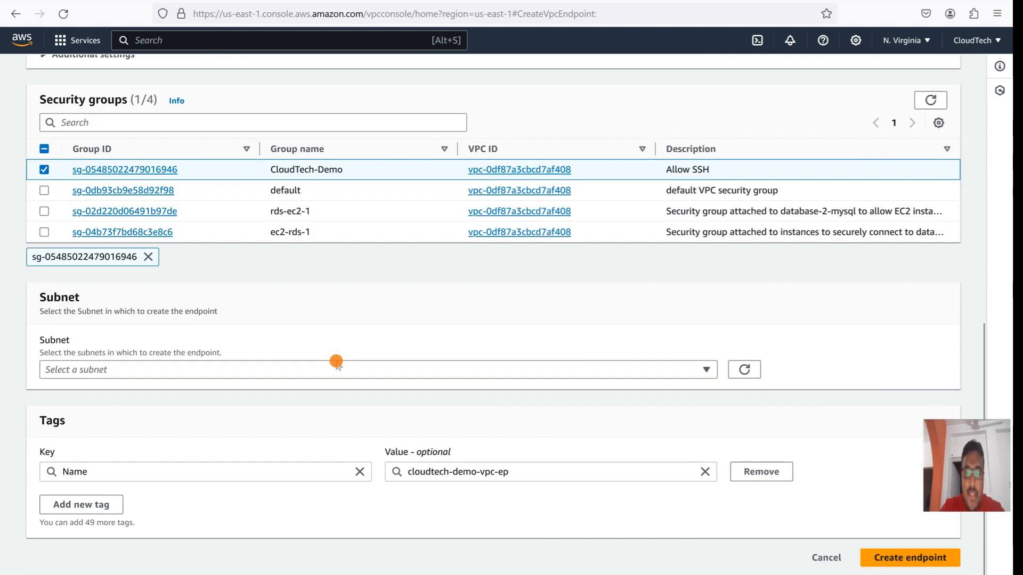
pyautogui.click(706, 371)
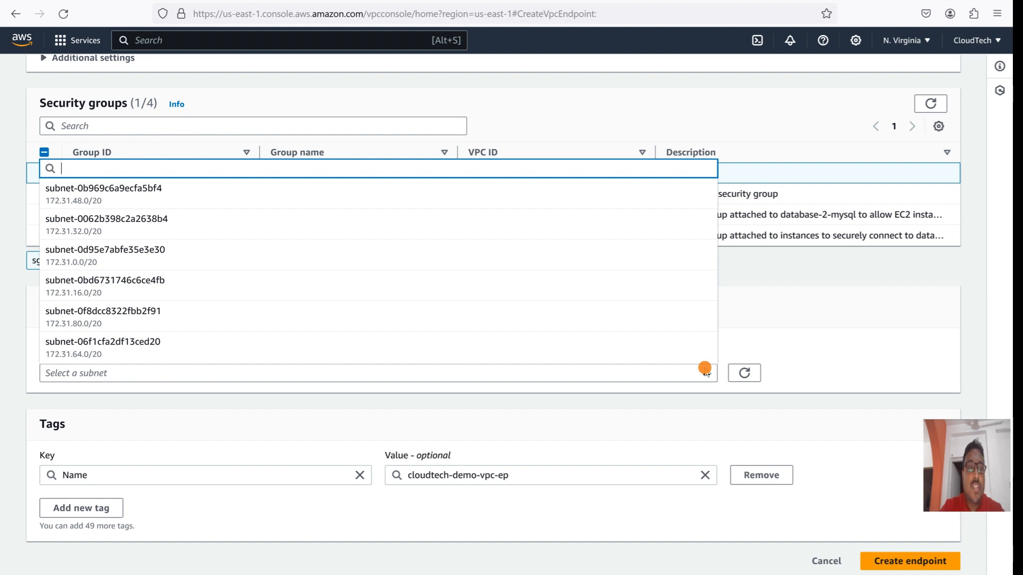
pyautogui.click(121, 192)
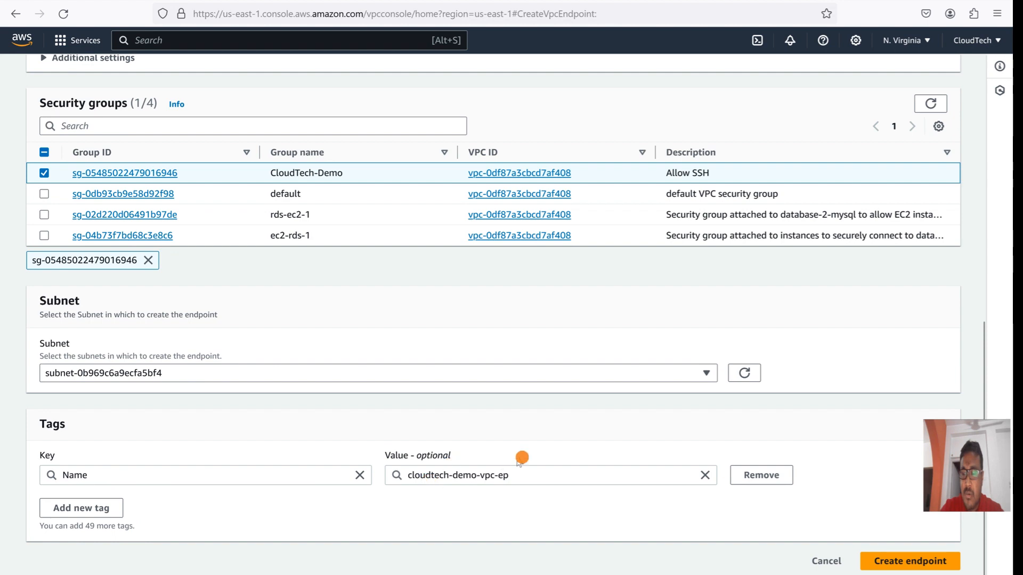
# Step: Review the endpoint settings and try to create the endpoint in the chosen subnet
pyautogui.scroll(5, 533, 430)
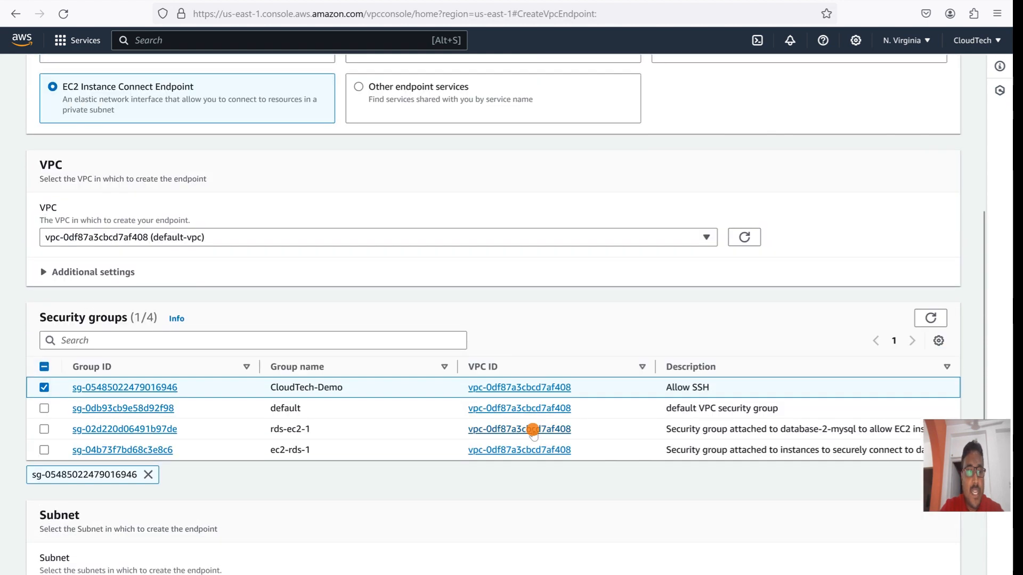
pyautogui.scroll(2, 533, 429)
pyautogui.scroll(-7, 532, 429)
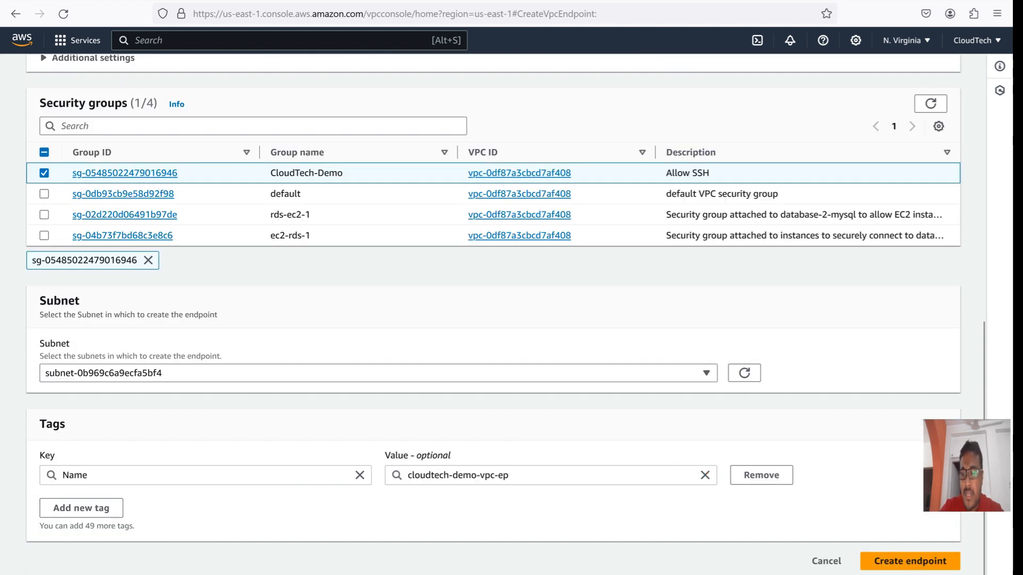
pyautogui.click(917, 559)
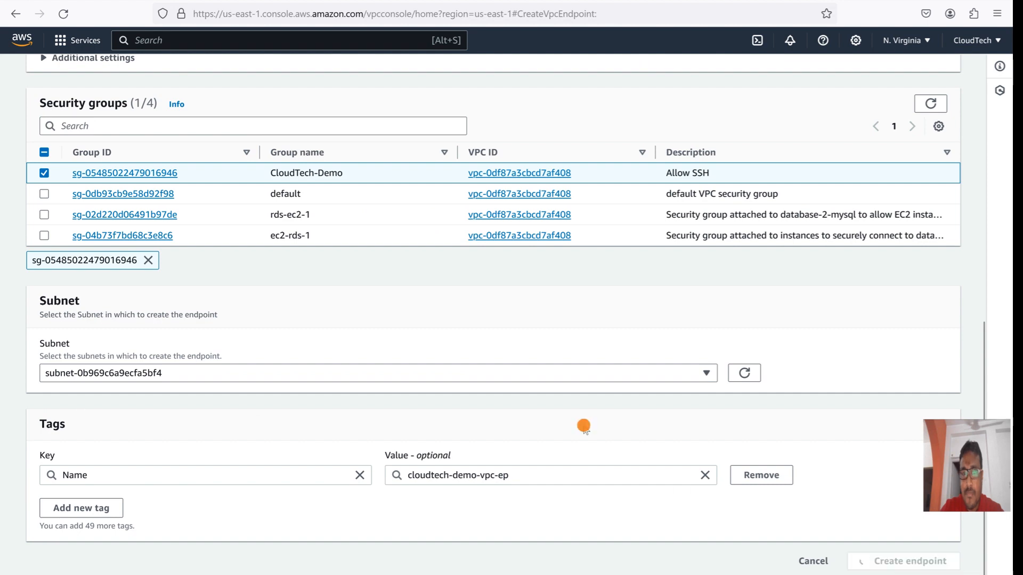
pyautogui.scroll(5, 584, 426)
pyautogui.scroll(2, 584, 426)
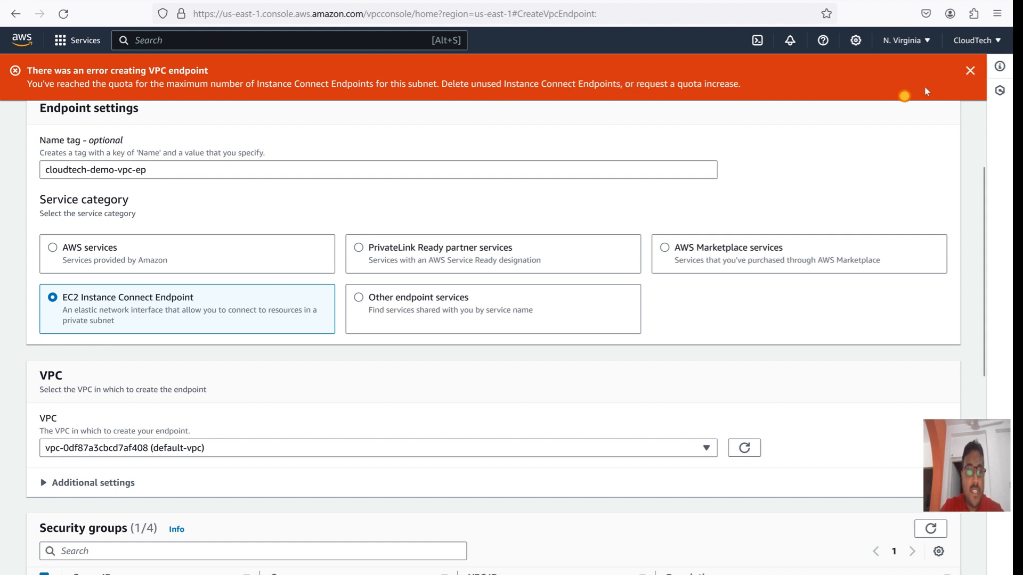
pyautogui.click(971, 71)
# Step: Reselect the CloudTech-Demo security group and try to create the endpoint in subnet-0062b398c2a2638b4 instead
pyautogui.scroll(-3, 250, 421)
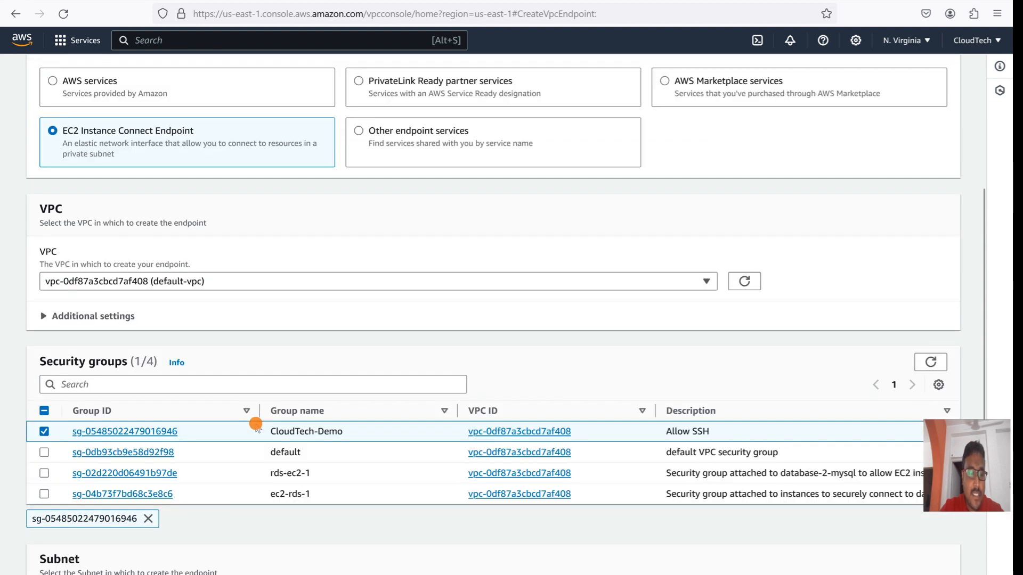
pyautogui.click(44, 413)
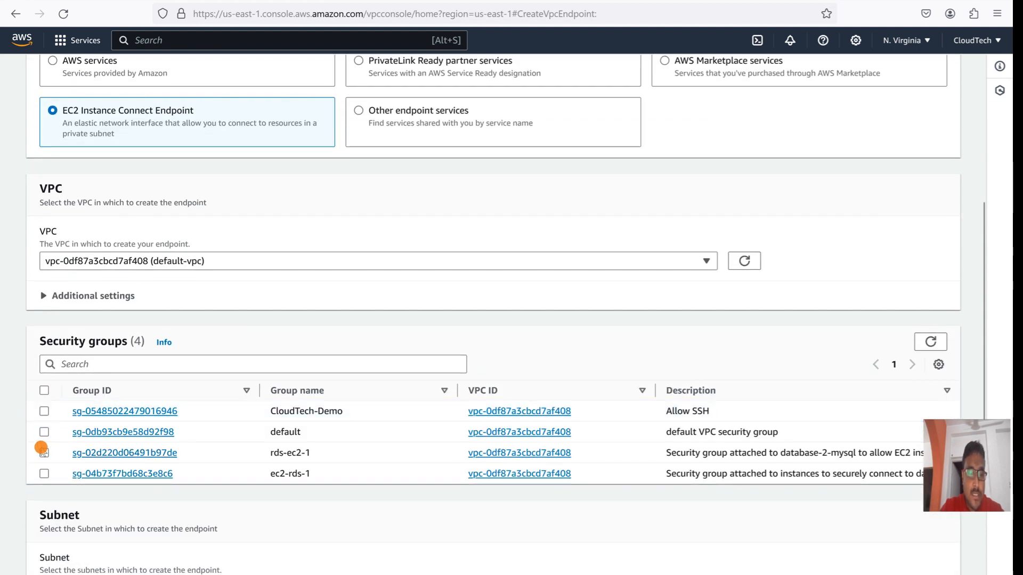
pyautogui.click(44, 413)
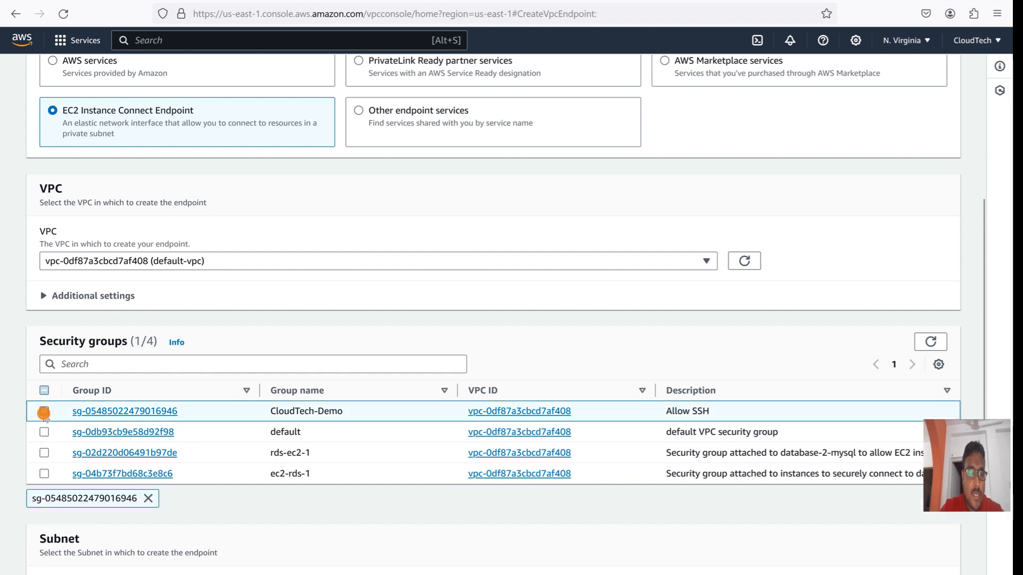
pyautogui.scroll(-5, 44, 412)
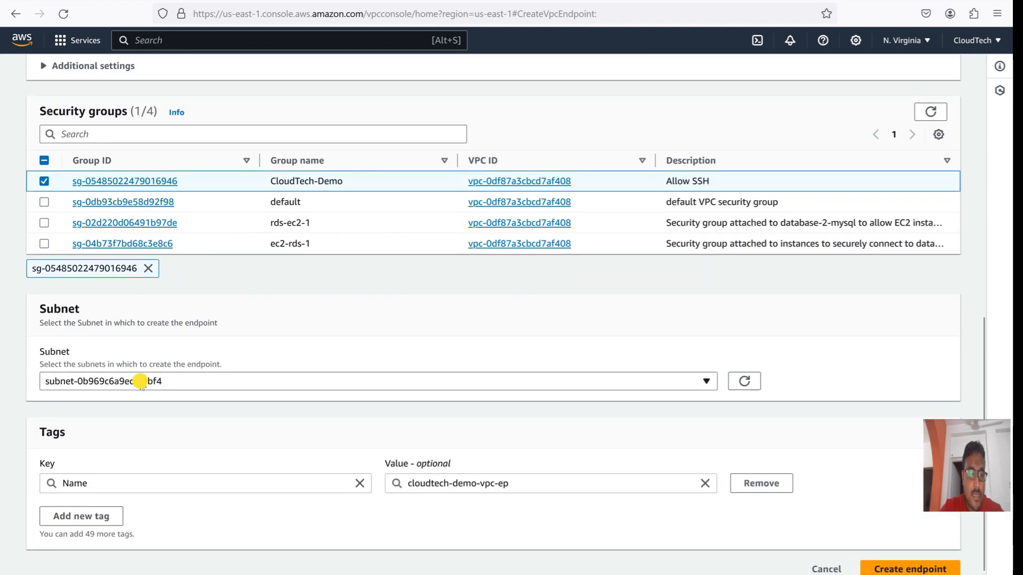
pyautogui.click(140, 382)
pyautogui.click(99, 234)
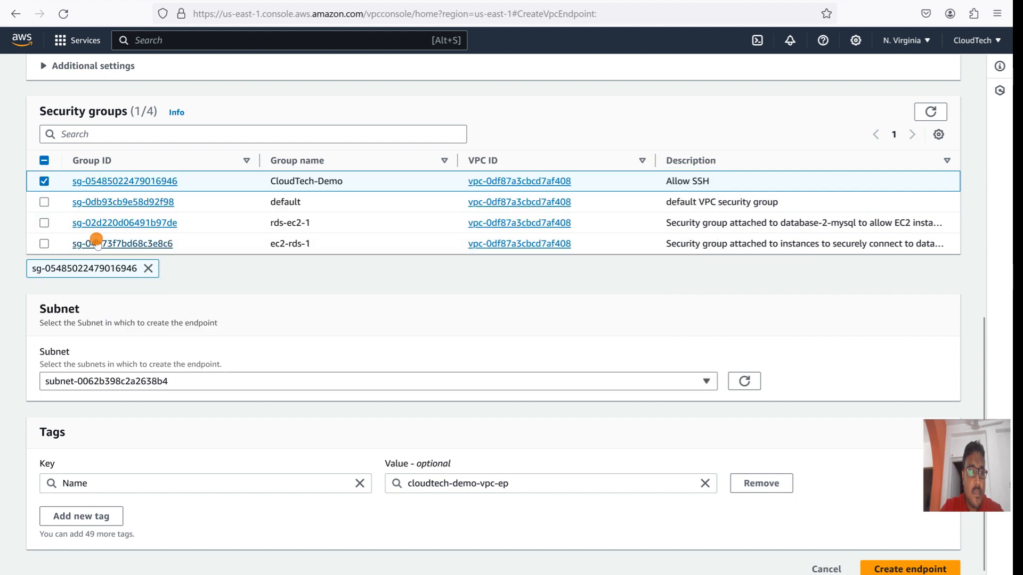
pyautogui.scroll(-1, 566, 388)
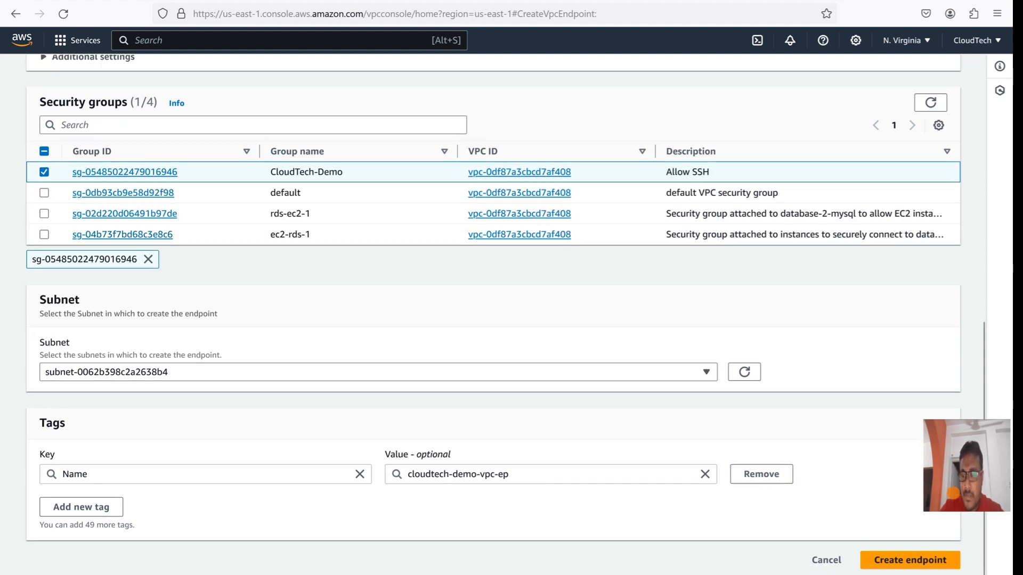
pyautogui.click(900, 561)
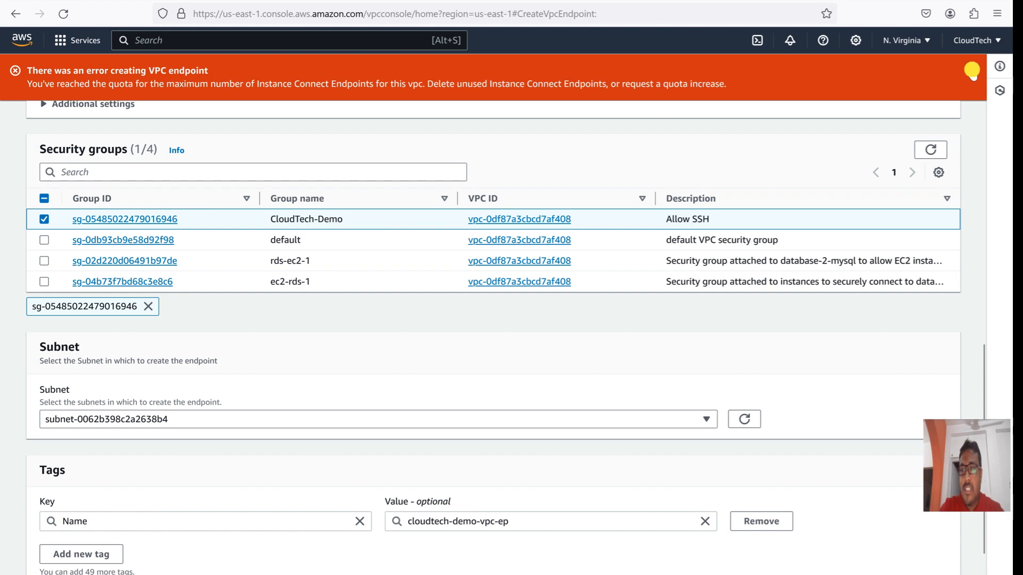
pyautogui.click(971, 69)
# Step: Abandon the new endpoint form and return to the list of existing endpoints
pyautogui.scroll(1, 398, 309)
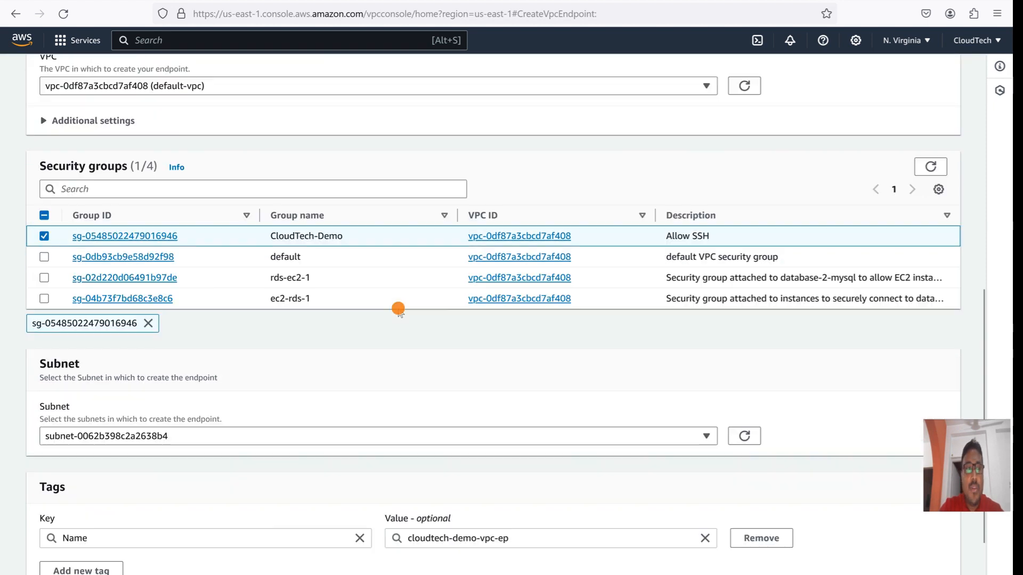
pyautogui.scroll(2, 398, 309)
pyautogui.scroll(-3, 399, 309)
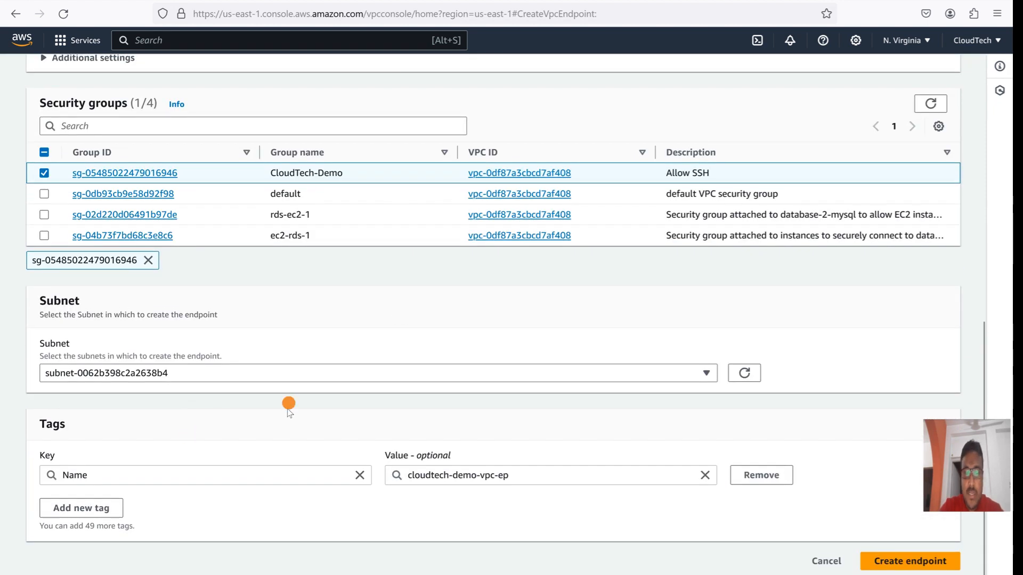
pyautogui.scroll(8, 372, 296)
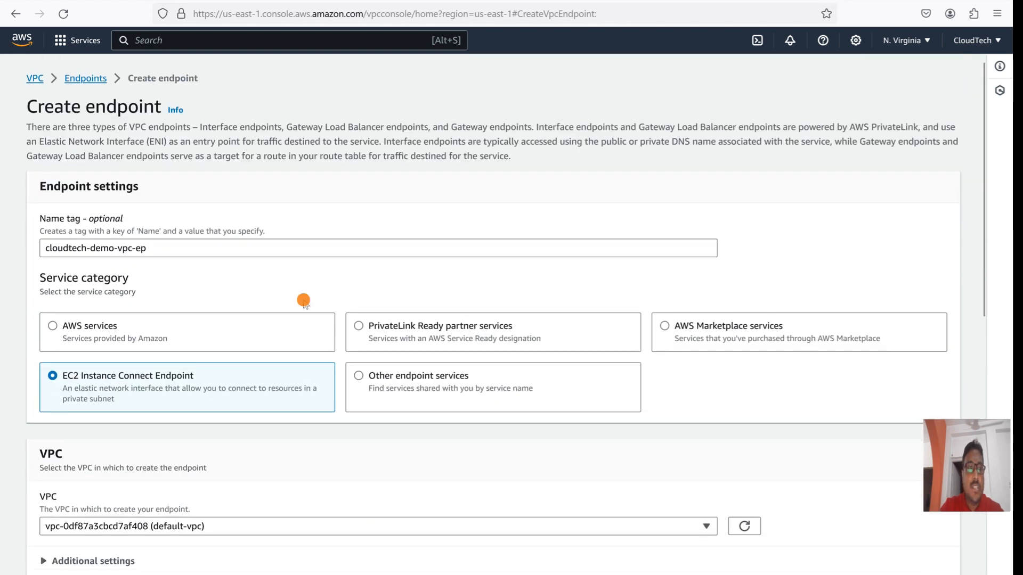
pyautogui.click(88, 78)
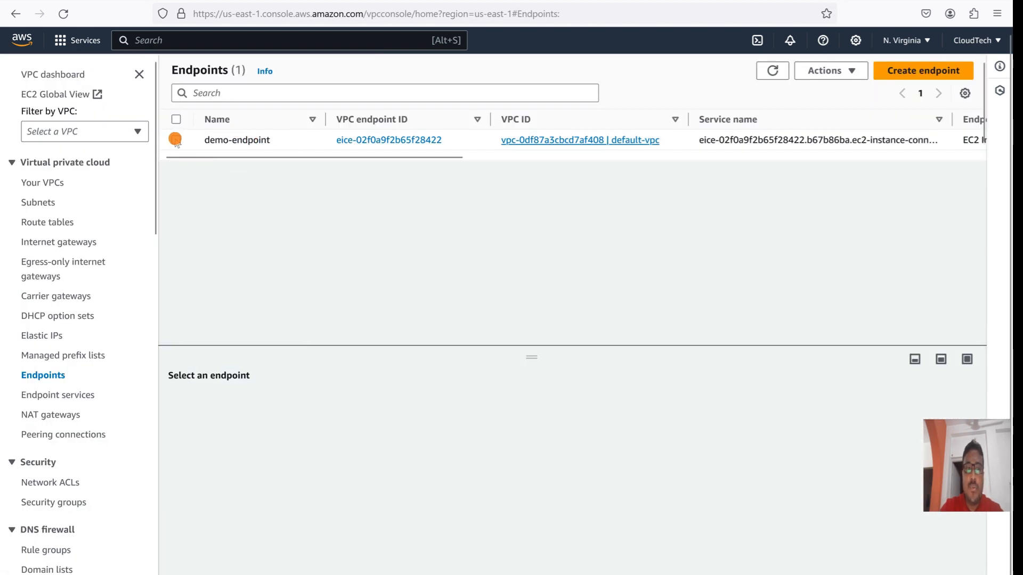
# Step: Go to the EC2 service from the console home page and open the list of running instances
pyautogui.click(21, 40)
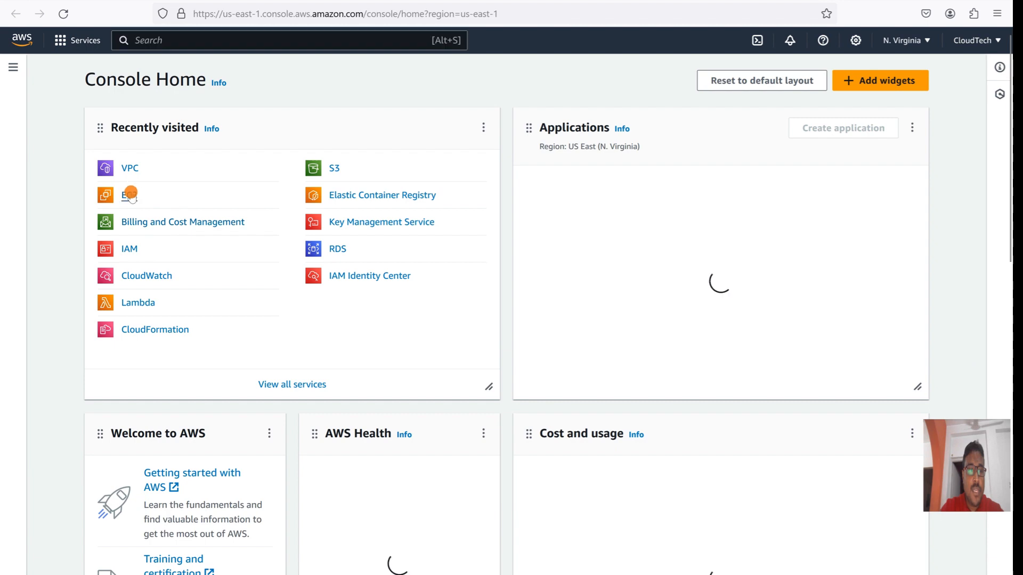
pyautogui.click(130, 194)
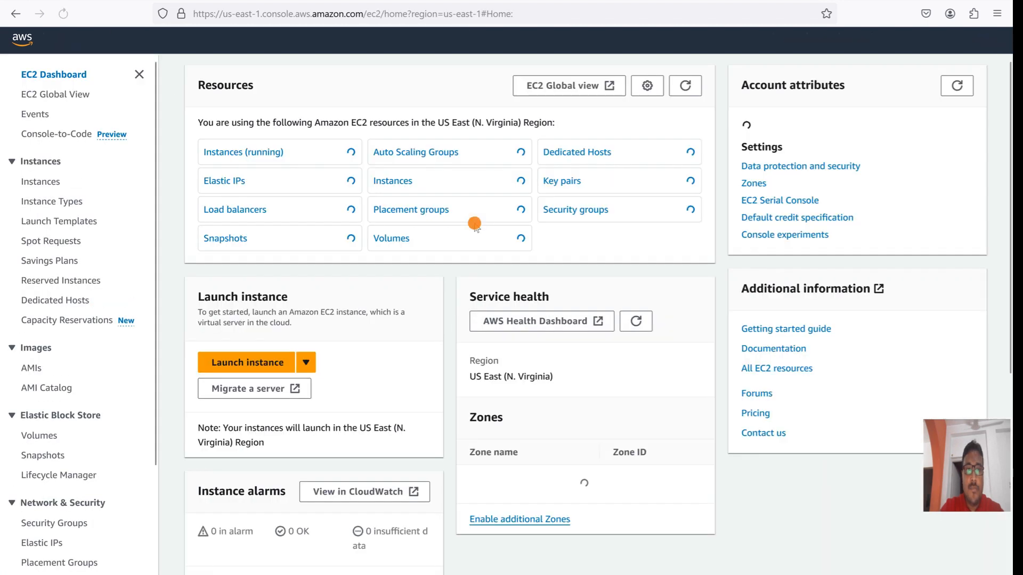
pyautogui.click(273, 153)
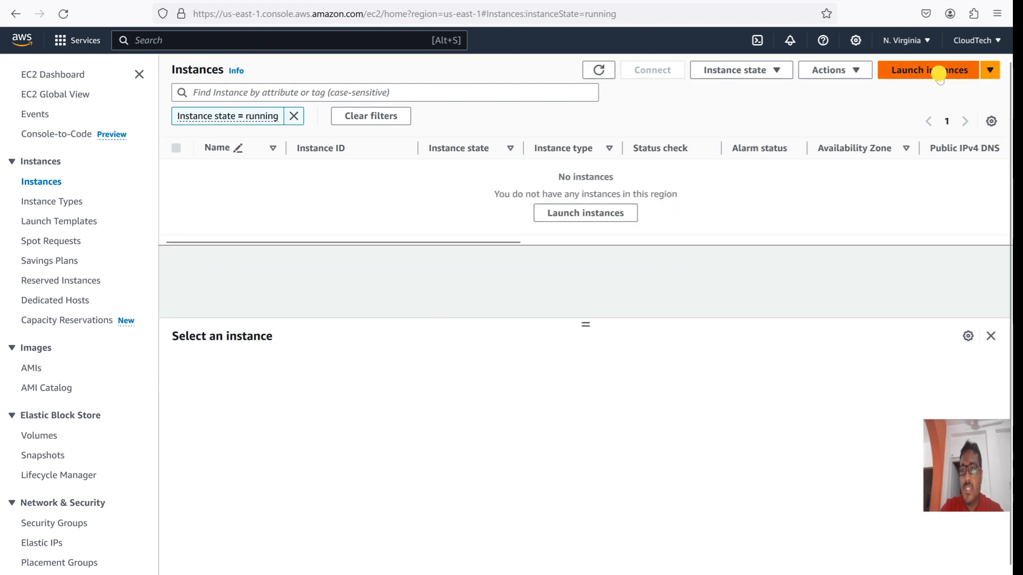
# Step: Start launching a new EC2 instance and name it demo-app
pyautogui.click(952, 74)
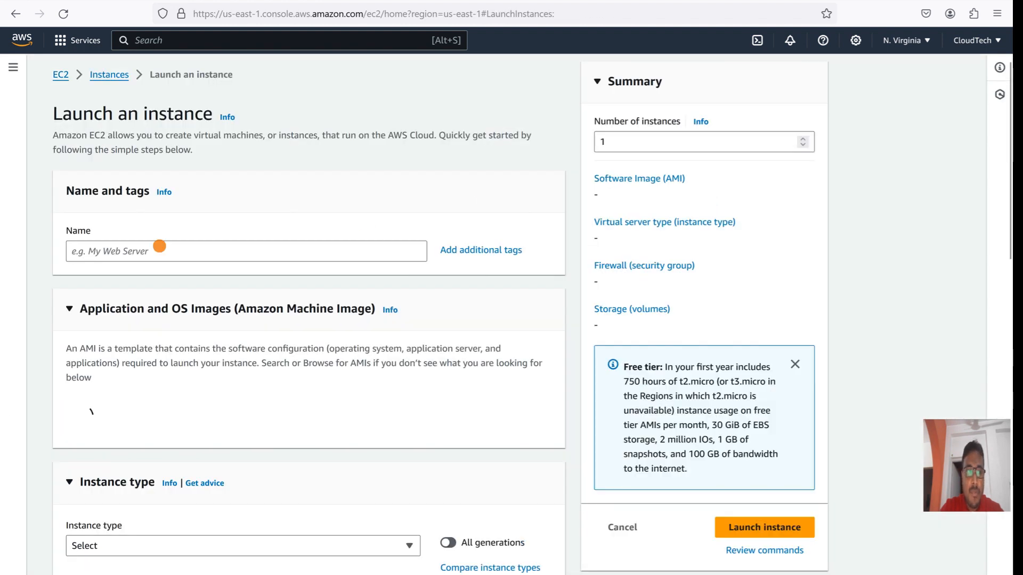
pyautogui.click(129, 248)
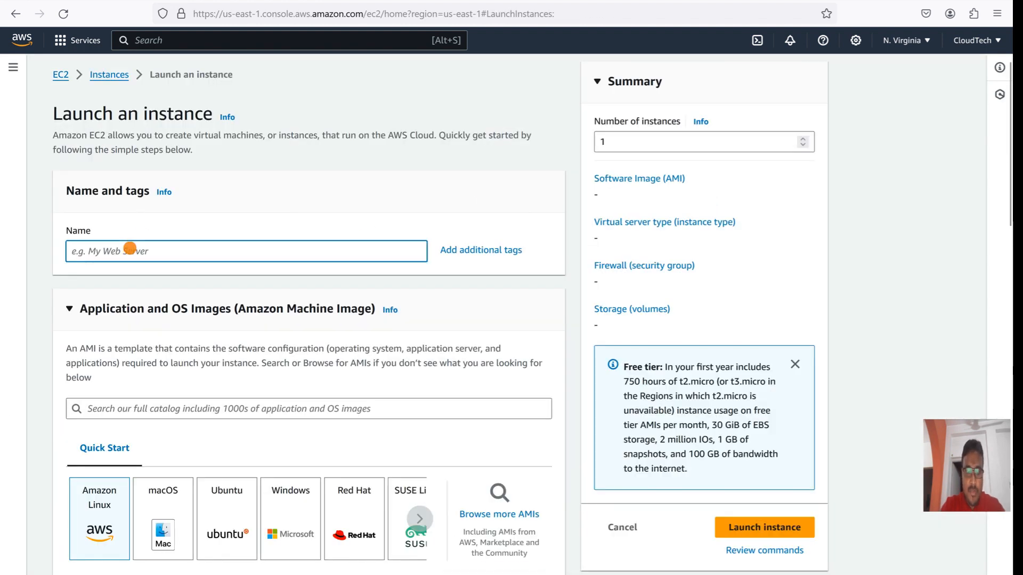
pyautogui.write('demo-app')
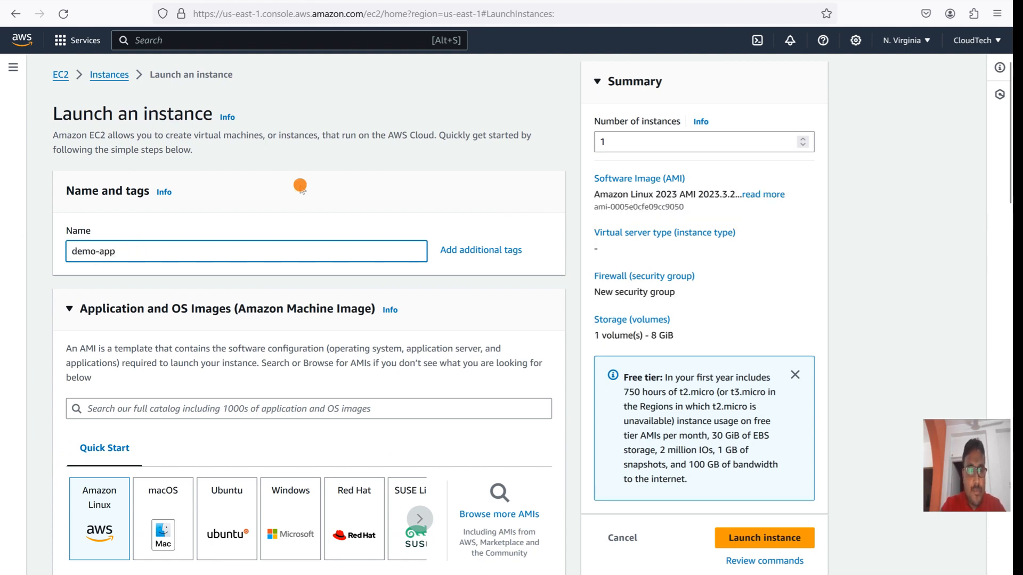
pyautogui.click(301, 189)
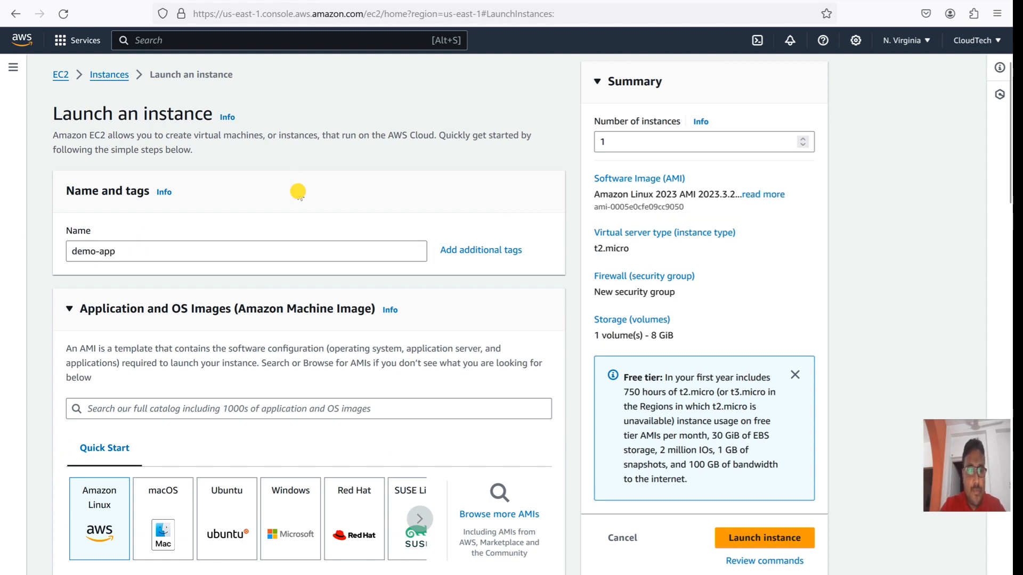
# Step: Choose the existing cloudTechPem key pair as the login key for the demo-app instance
pyautogui.scroll(-4, 223, 312)
pyautogui.scroll(-7, 223, 311)
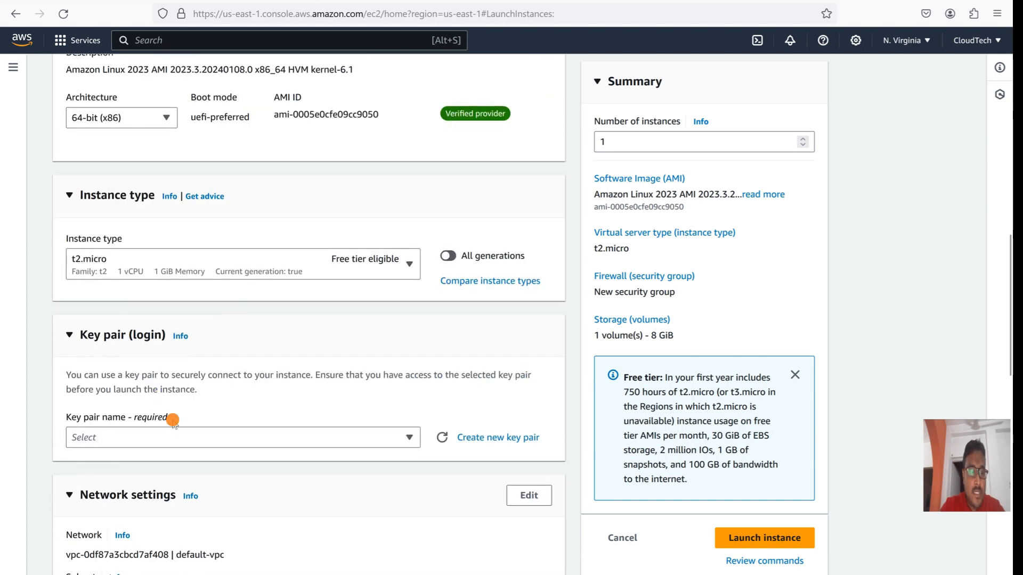
pyautogui.scroll(-2, 171, 418)
pyautogui.click(202, 302)
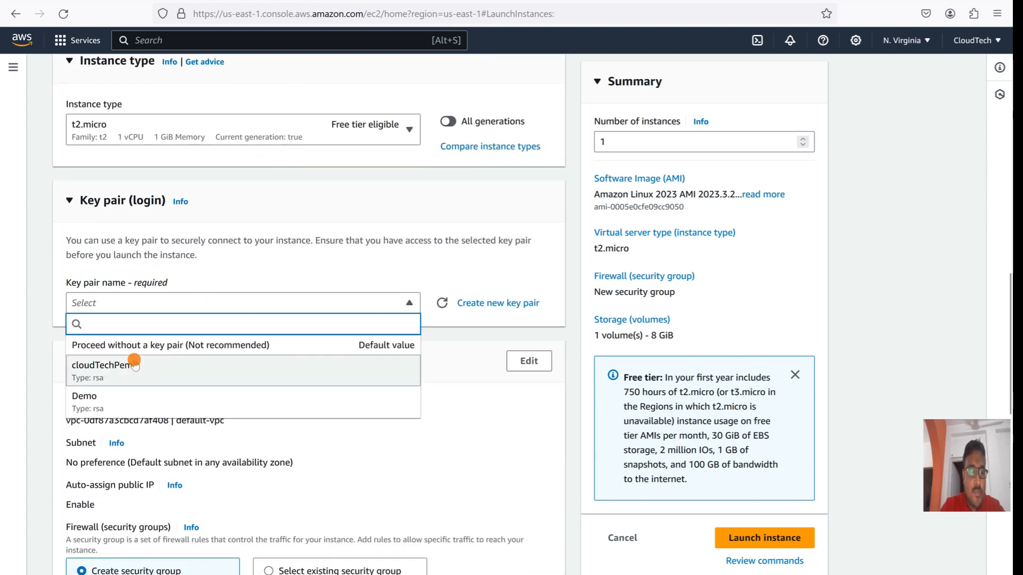
pyautogui.click(131, 360)
# Step: Assign the existing CloudTech-Demo security group to demo-app instead of creating a new one
pyautogui.scroll(-2, 123, 381)
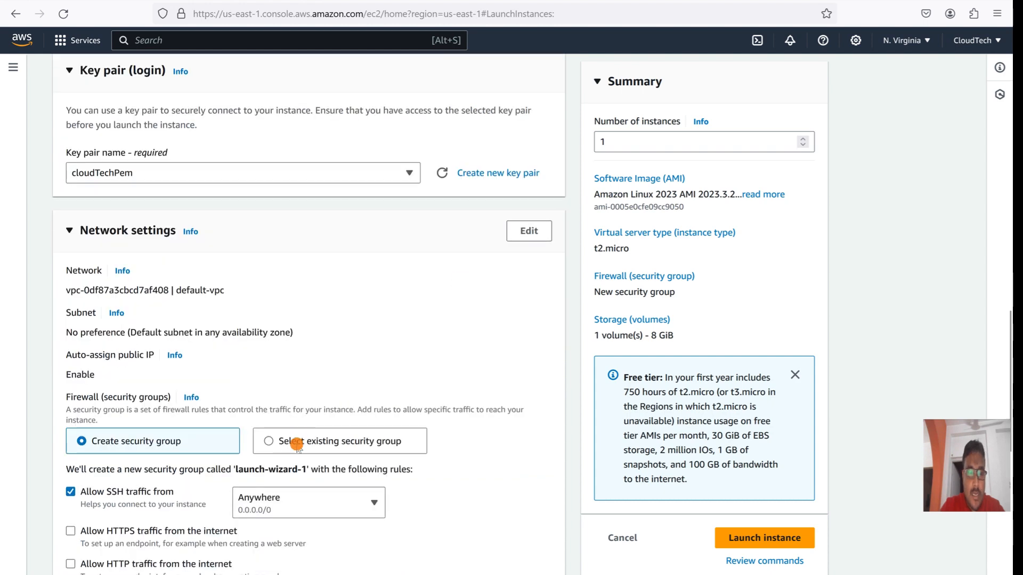
pyautogui.click(297, 444)
pyautogui.scroll(-2, 266, 405)
pyautogui.click(199, 353)
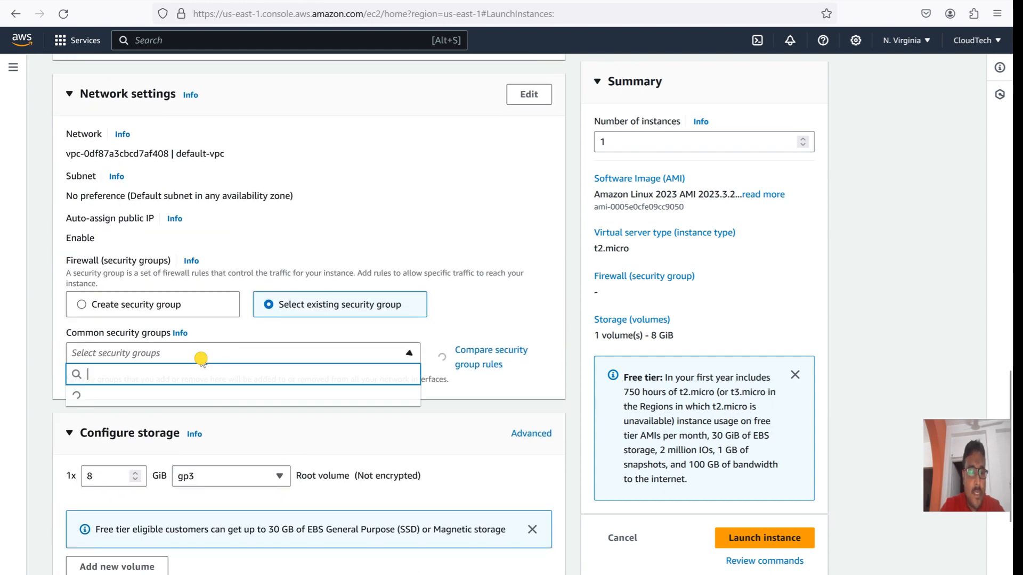
pyautogui.click(145, 399)
pyautogui.scroll(-4, 141, 402)
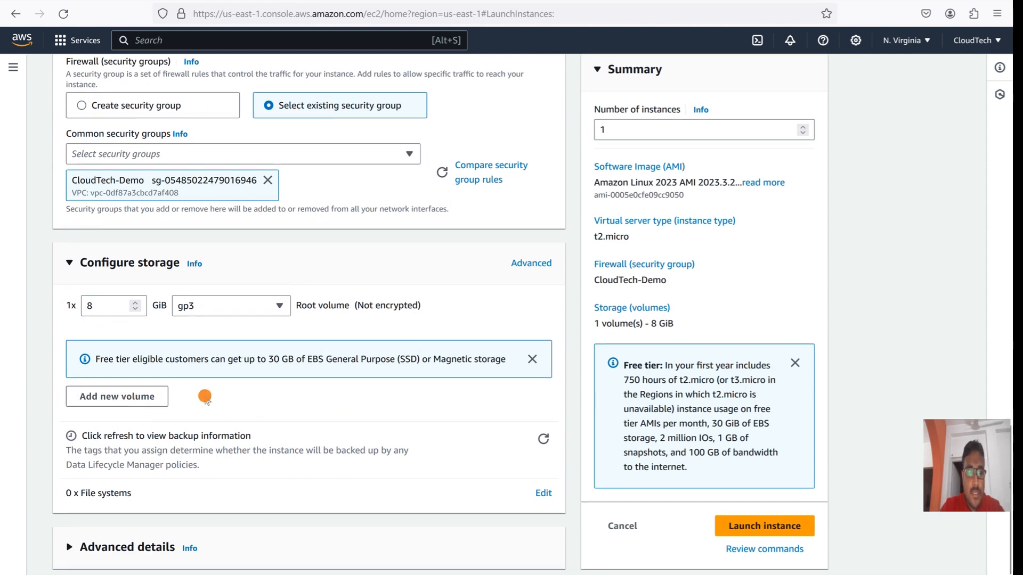
# Step: Review the network settings, launch the demo-app instance and return to the instances list
pyautogui.scroll(5, 246, 293)
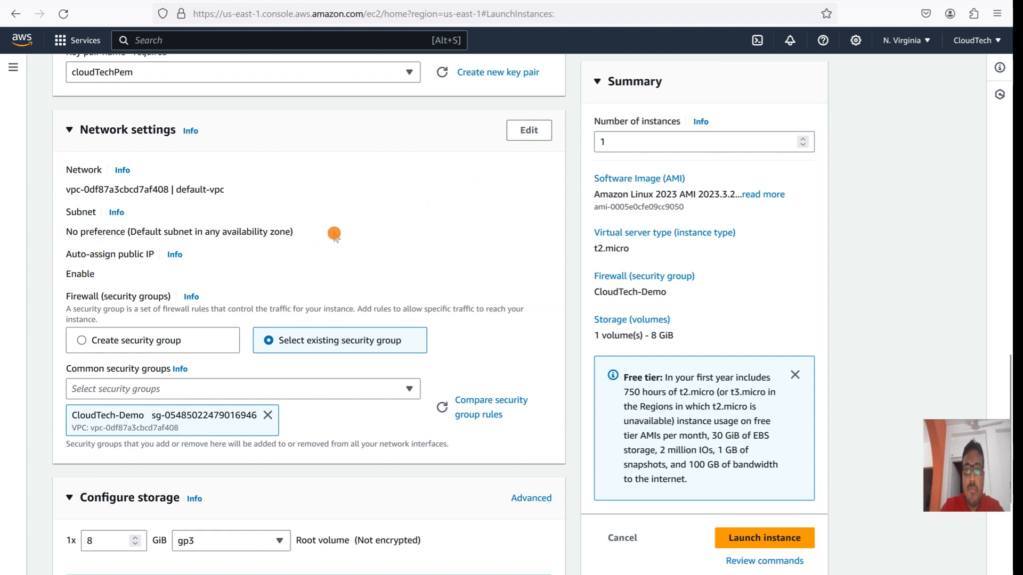
pyautogui.scroll(-5, 334, 235)
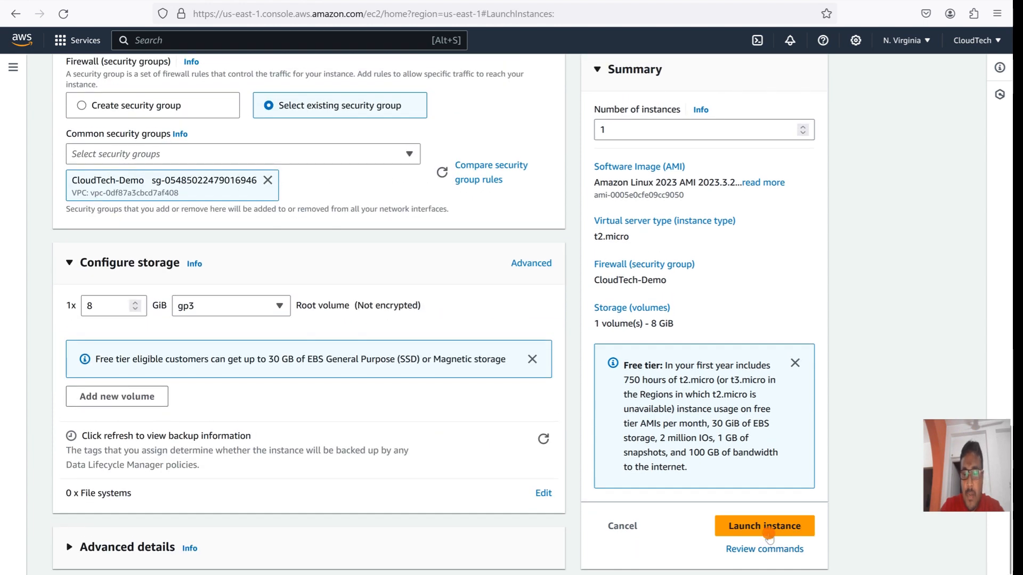
pyautogui.click(769, 533)
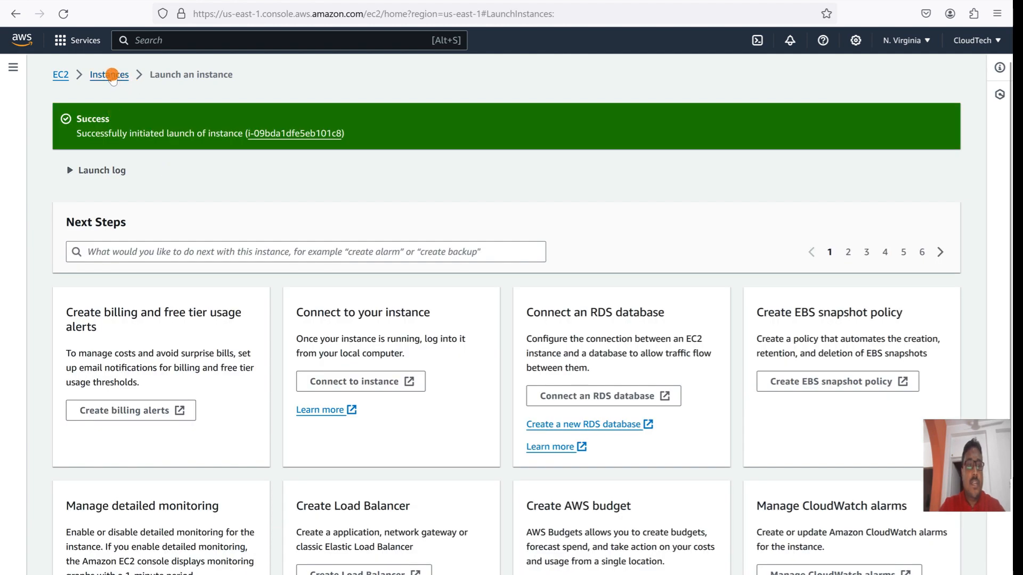
pyautogui.click(112, 76)
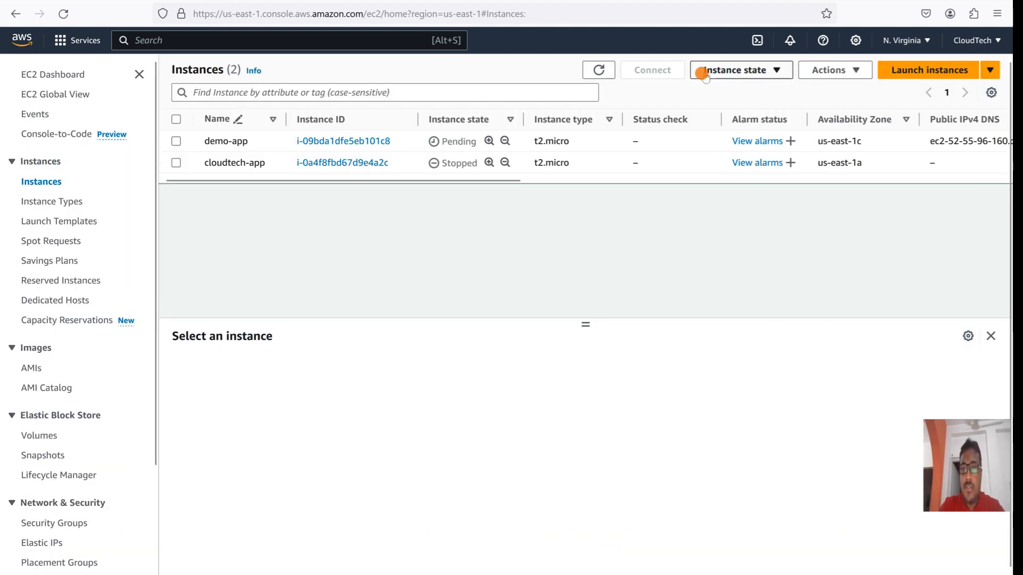
# Step: Start launching another EC2 instance and name it demo-api-private
pyautogui.click(907, 71)
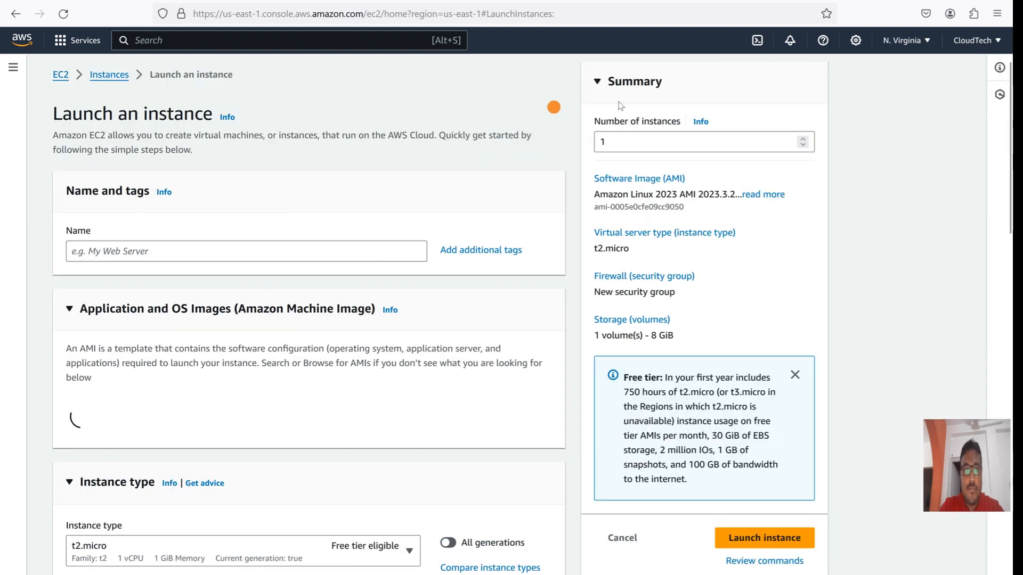
pyautogui.click(104, 250)
pyautogui.write('de')
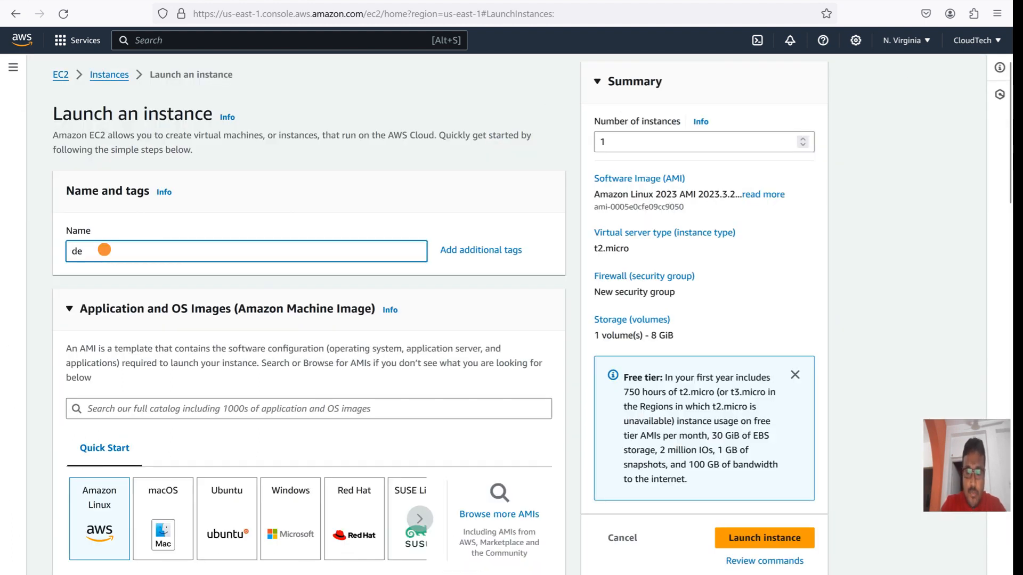
pyautogui.write('mo-api-private')
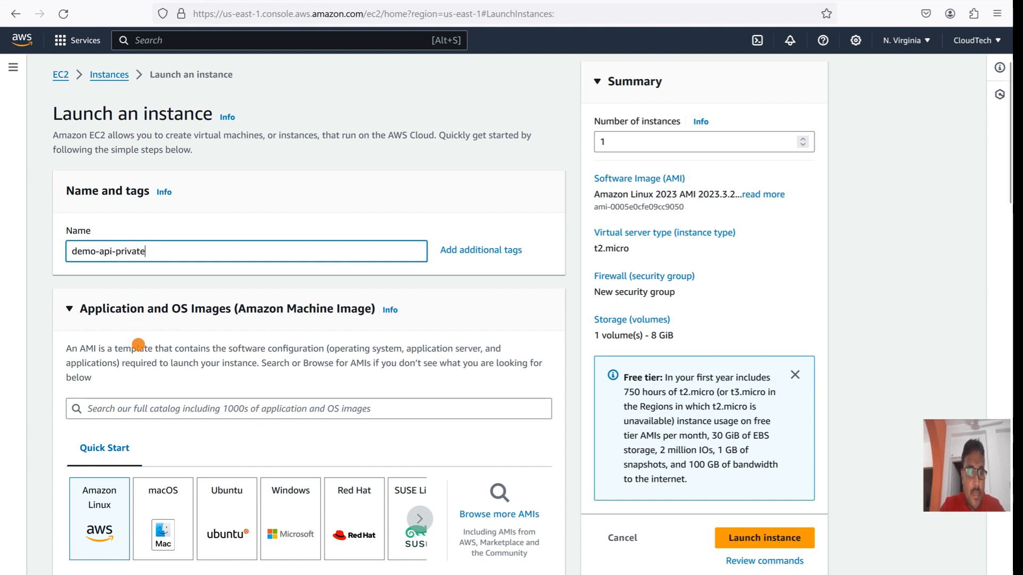
# Step: Choose the cloudTechPem key pair for the demo-api-private instance
pyautogui.scroll(-5, 136, 341)
pyautogui.scroll(-8, 144, 401)
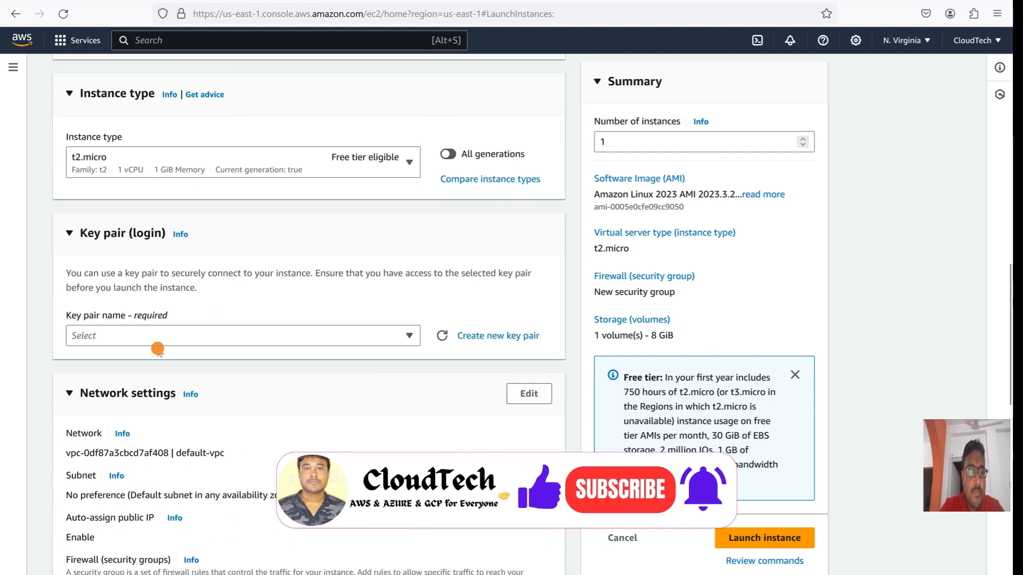
pyautogui.click(156, 339)
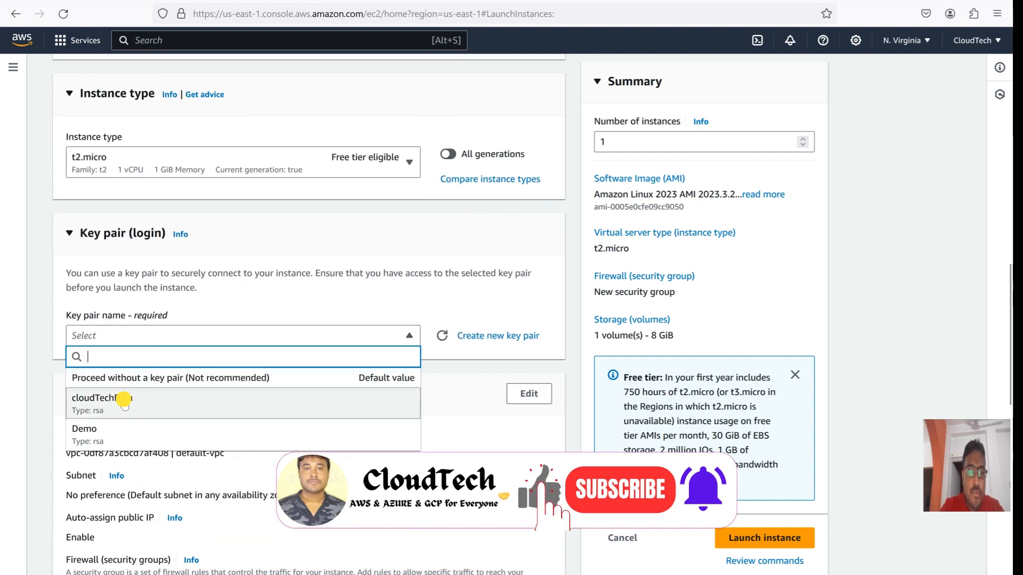
pyautogui.click(124, 400)
# Step: Assign the existing CloudTech-Demo security group to the demo-api-private instance
pyautogui.scroll(-2, 126, 394)
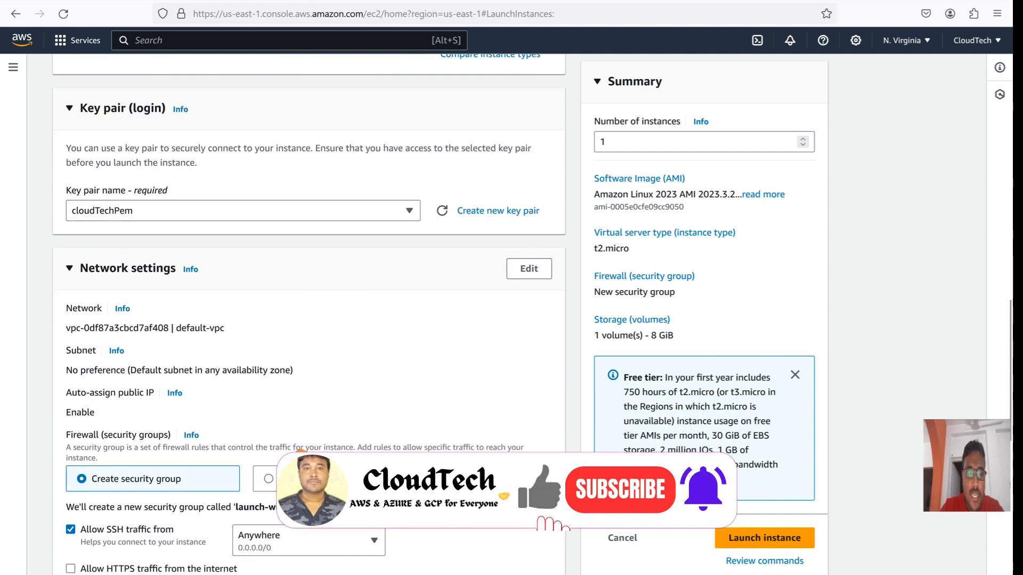
pyautogui.click(268, 478)
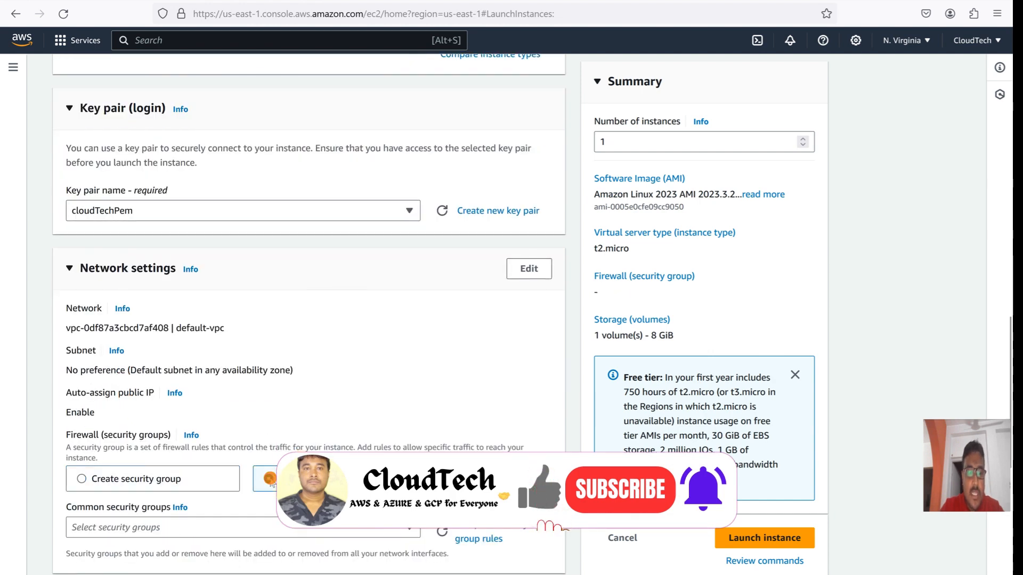
pyautogui.scroll(-2, 209, 457)
pyautogui.click(228, 435)
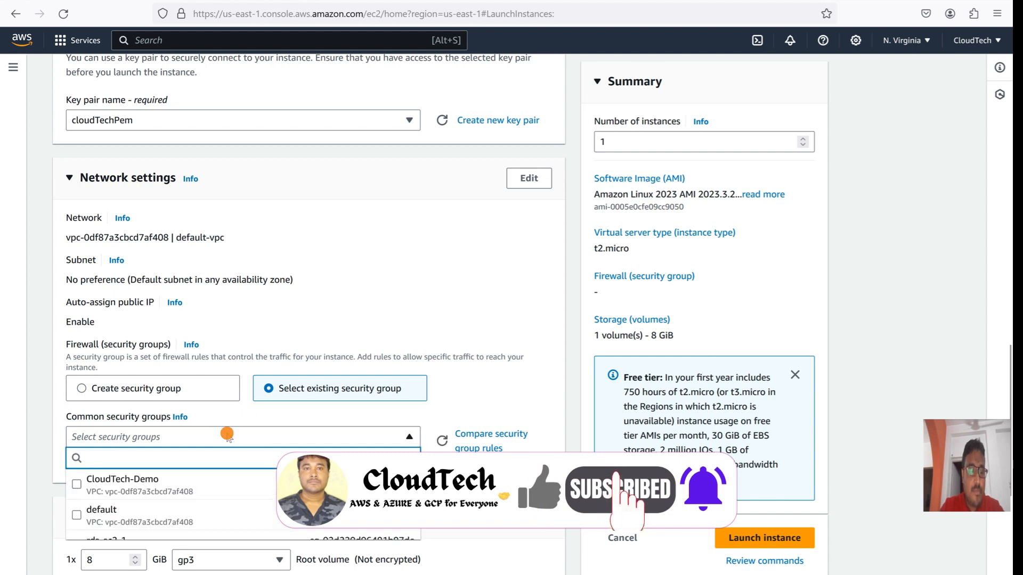
pyautogui.click(114, 482)
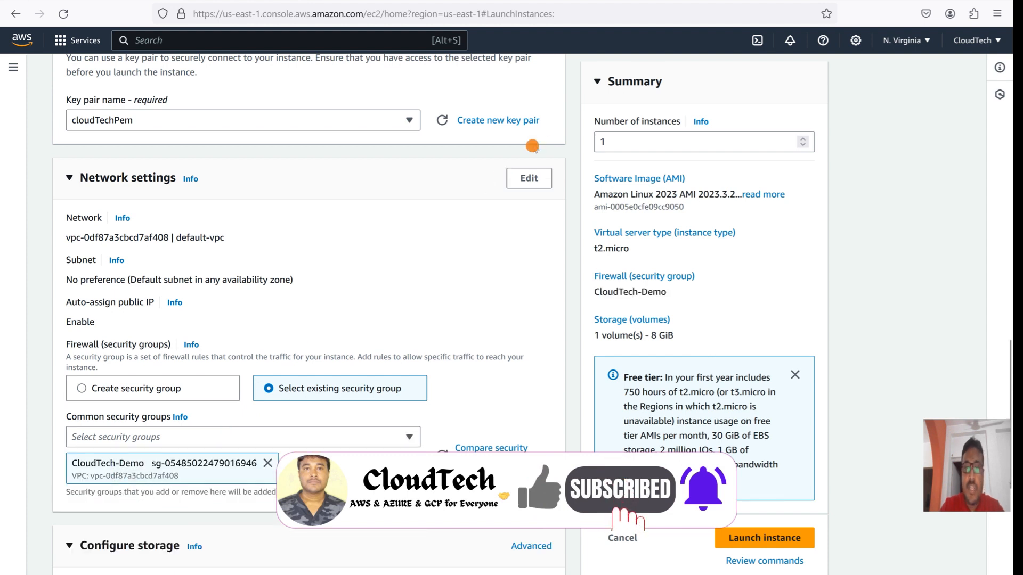
# Step: Edit the network settings of demo-api-private and disable auto-assignment of a public IP
pyautogui.click(530, 178)
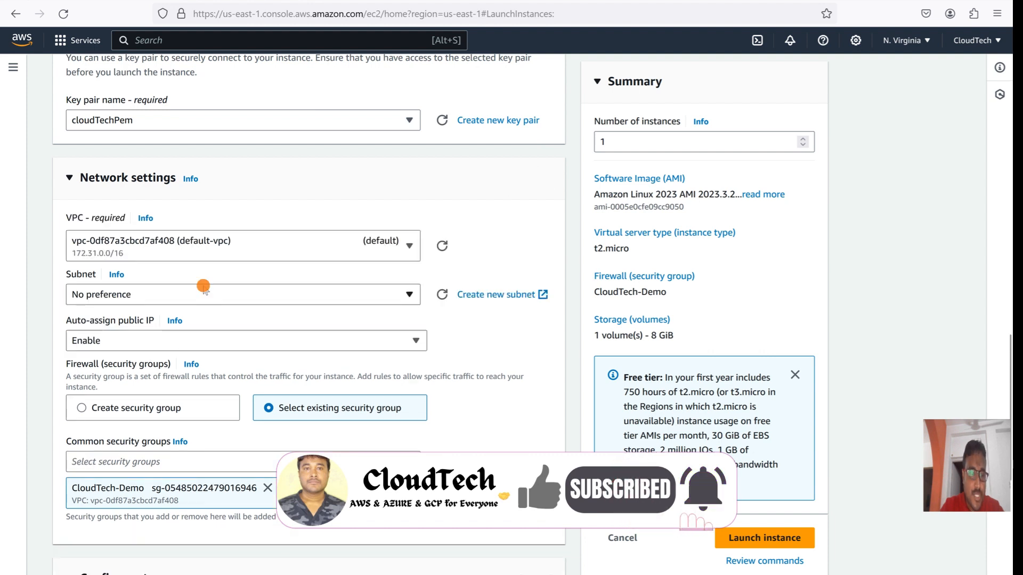
pyautogui.scroll(-1, 202, 287)
pyautogui.click(90, 302)
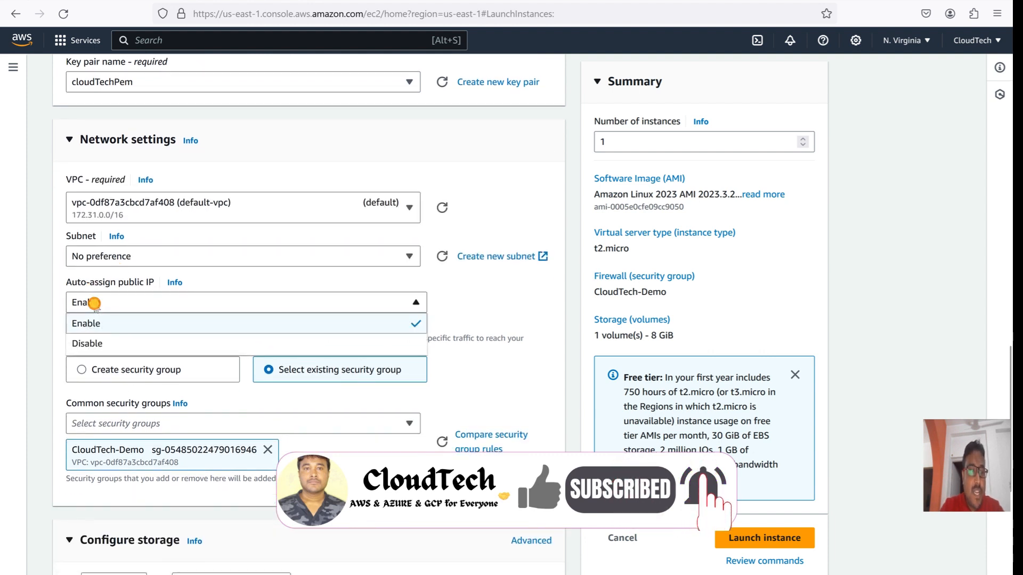
pyautogui.click(95, 345)
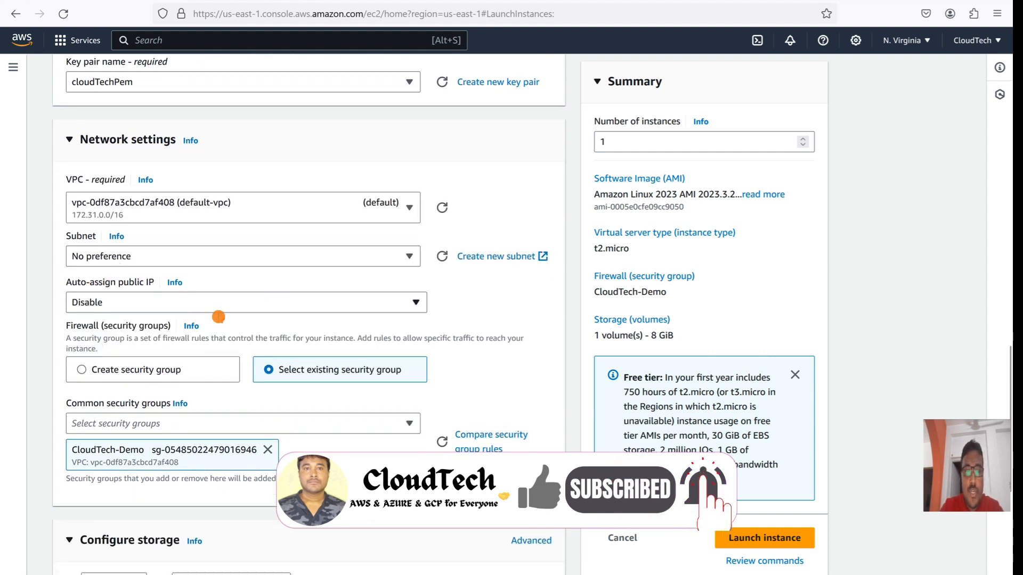
# Step: Launch the demo-api-private instance and go back to the instances list
pyautogui.scroll(-5, 470, 299)
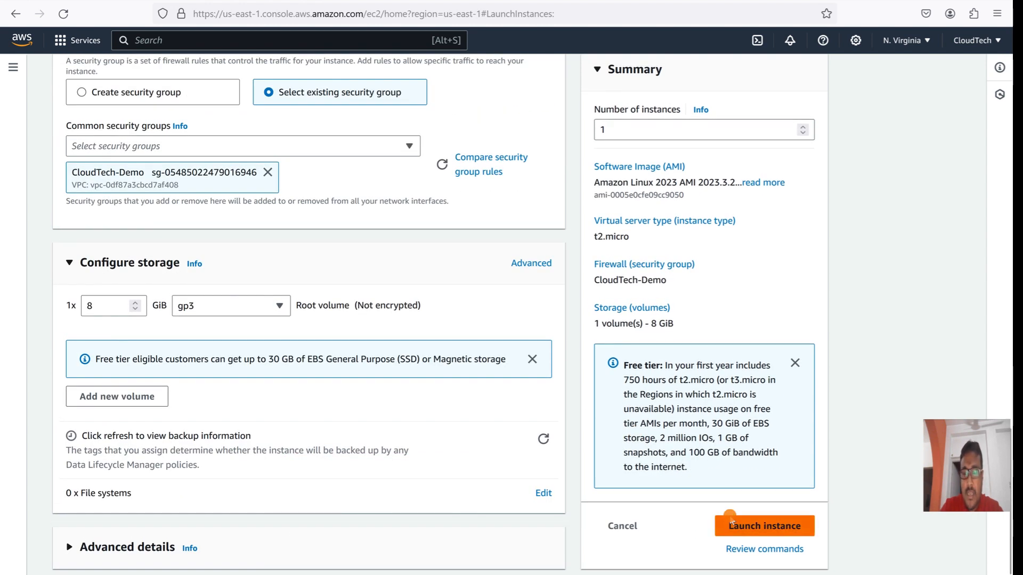
pyautogui.click(731, 520)
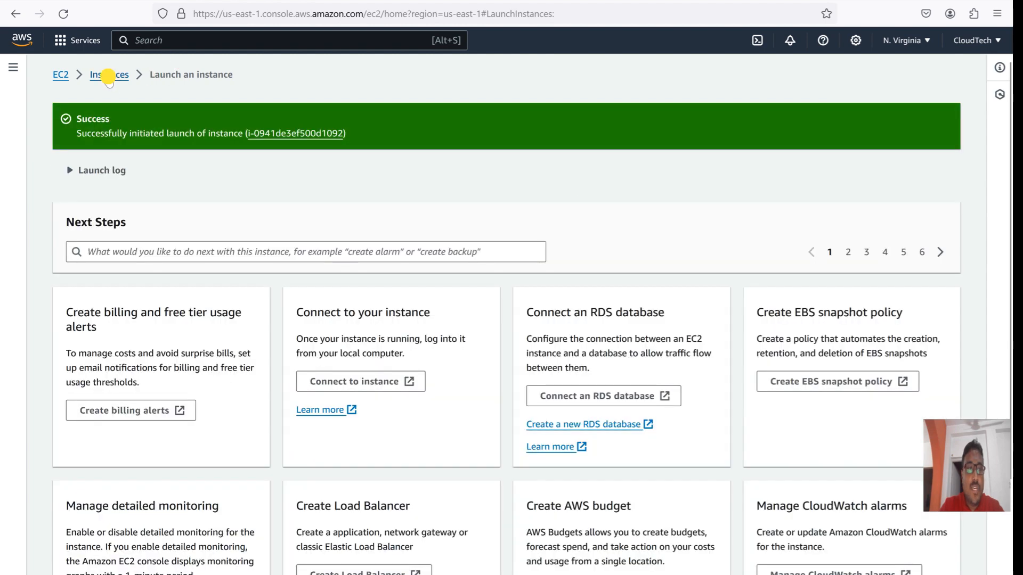
pyautogui.click(109, 75)
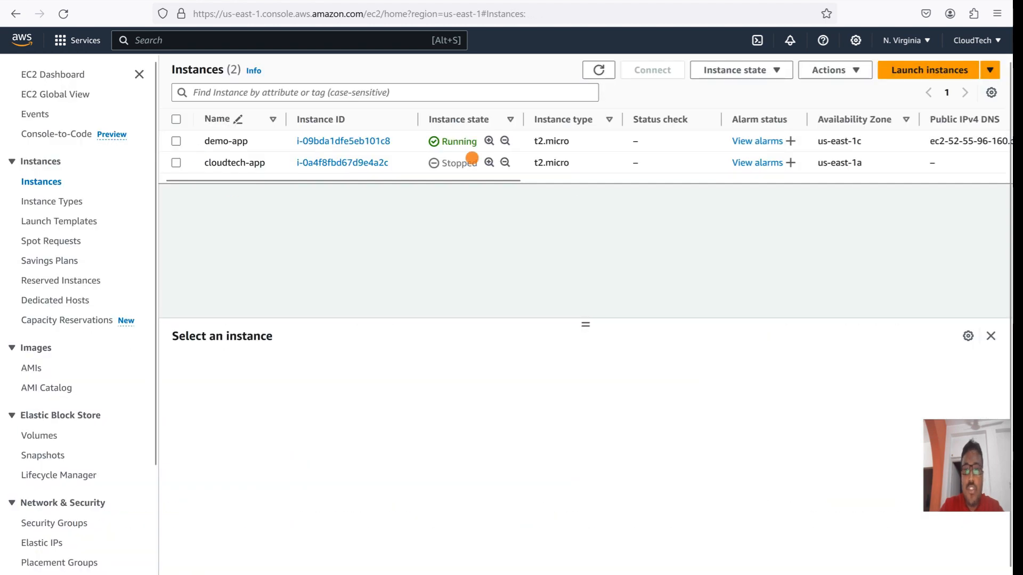
# Step: Refresh the instances list and widen its Name column to show the full instance names
pyautogui.click(597, 74)
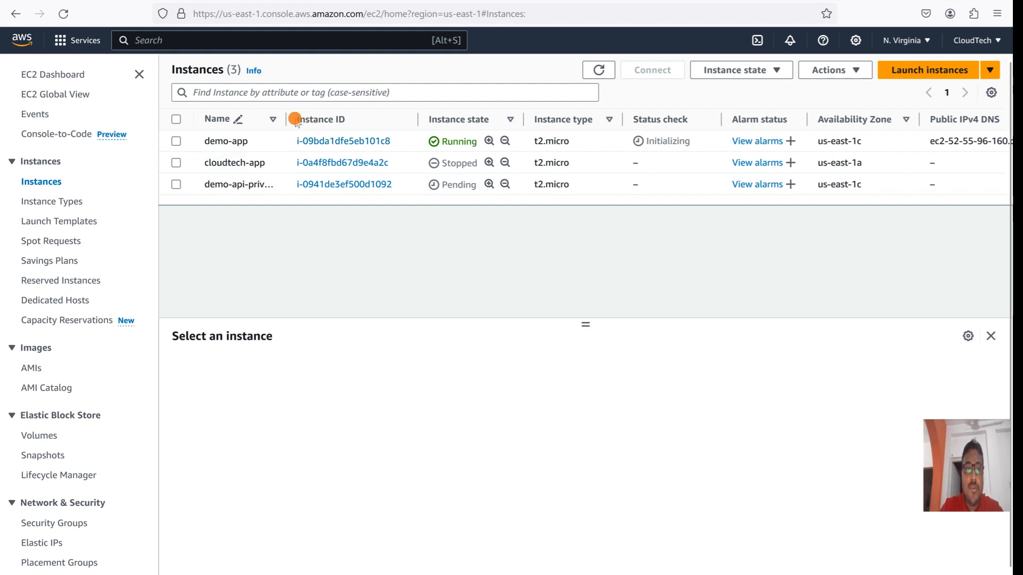
pyautogui.moveTo(287, 116); pyautogui.dragTo(368, 111)
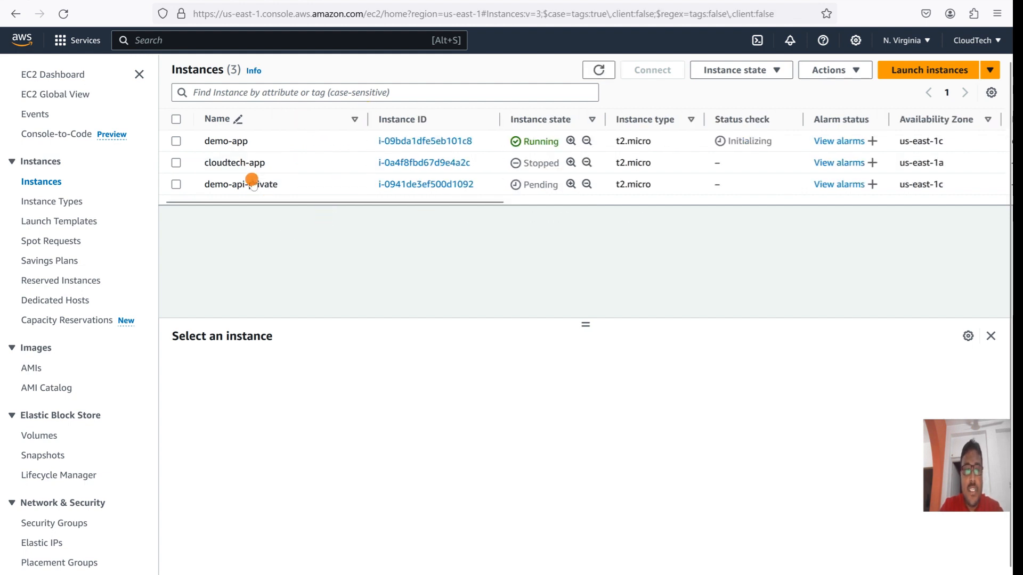
pyautogui.click(598, 70)
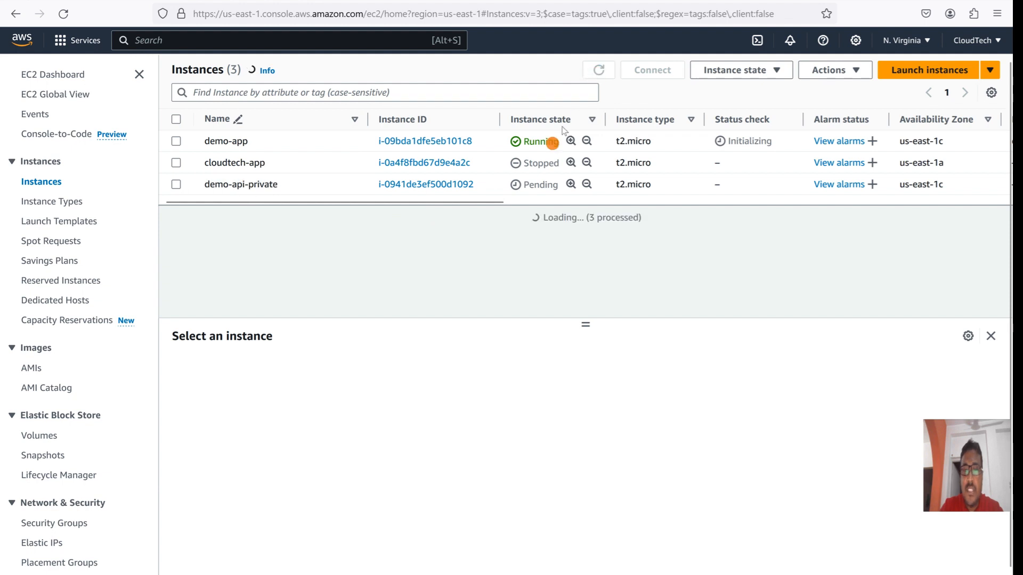
# Step: Select the demo-app instance and open its connection options
pyautogui.click(176, 142)
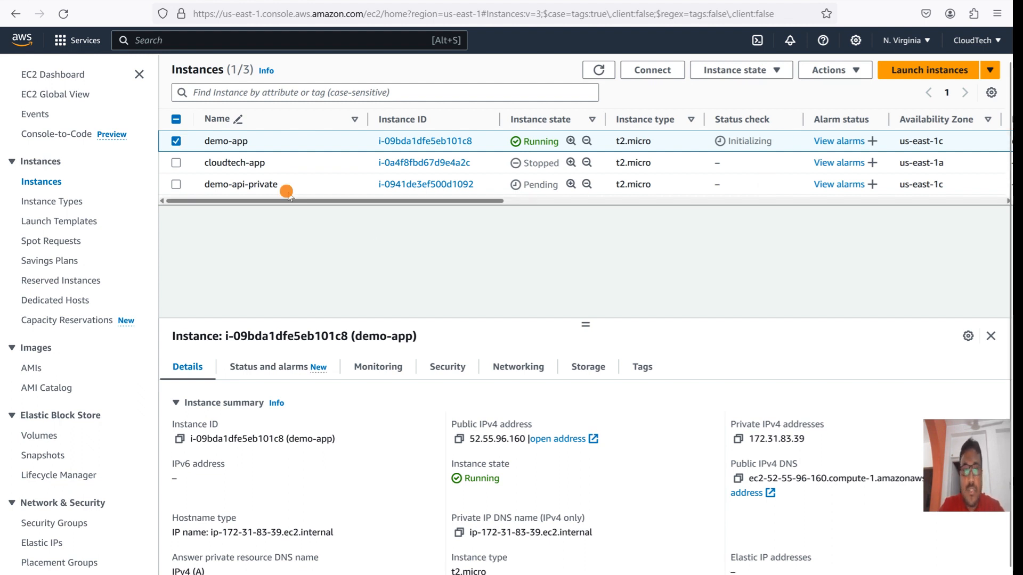
pyautogui.click(859, 71)
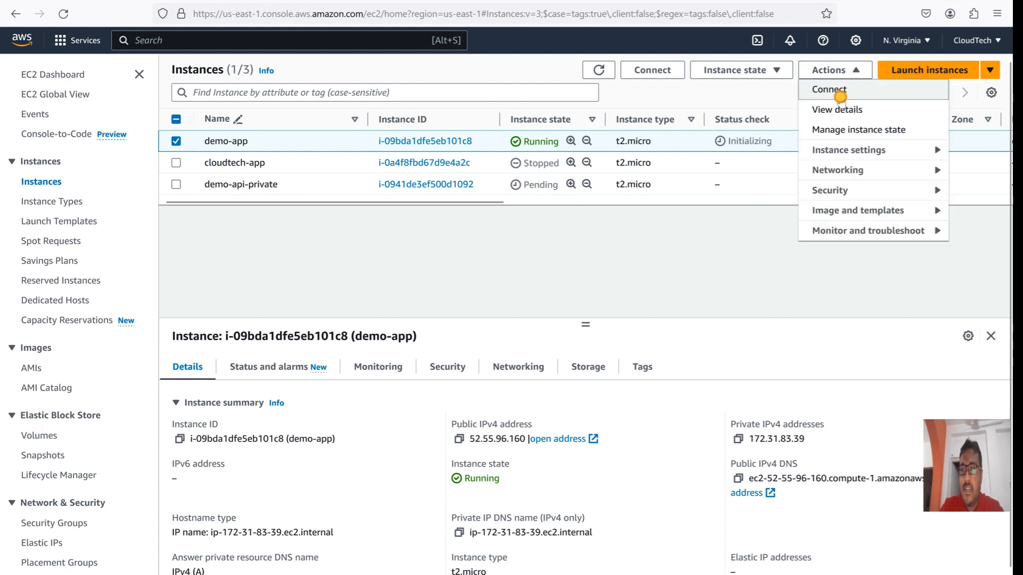
pyautogui.click(840, 96)
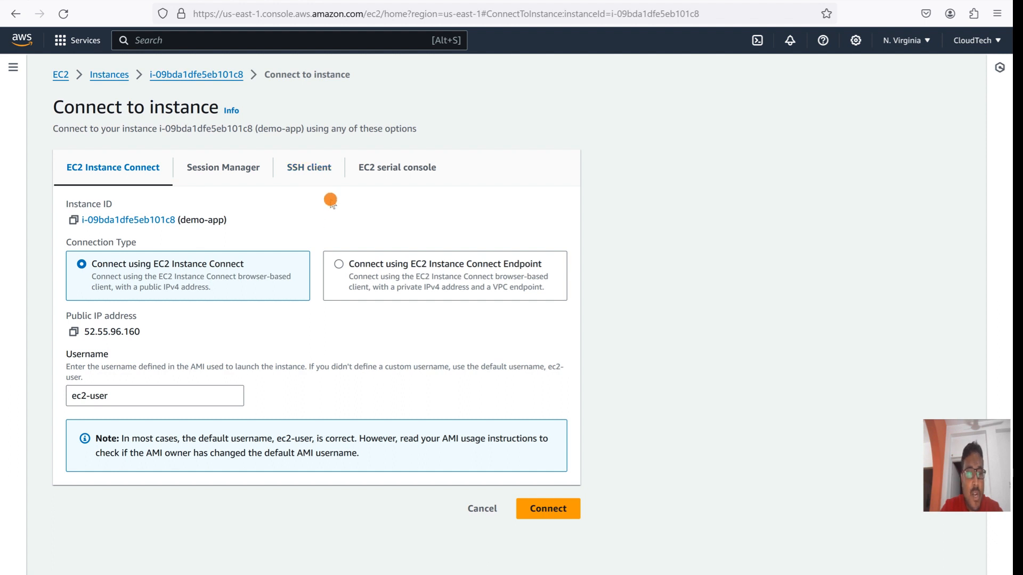
# Step: Set demo-app to connect using EC2 Instance Connect Endpoint and select the endpoint eice-02f0a9f2b65f28422 (demo-endpoint)
pyautogui.click(339, 264)
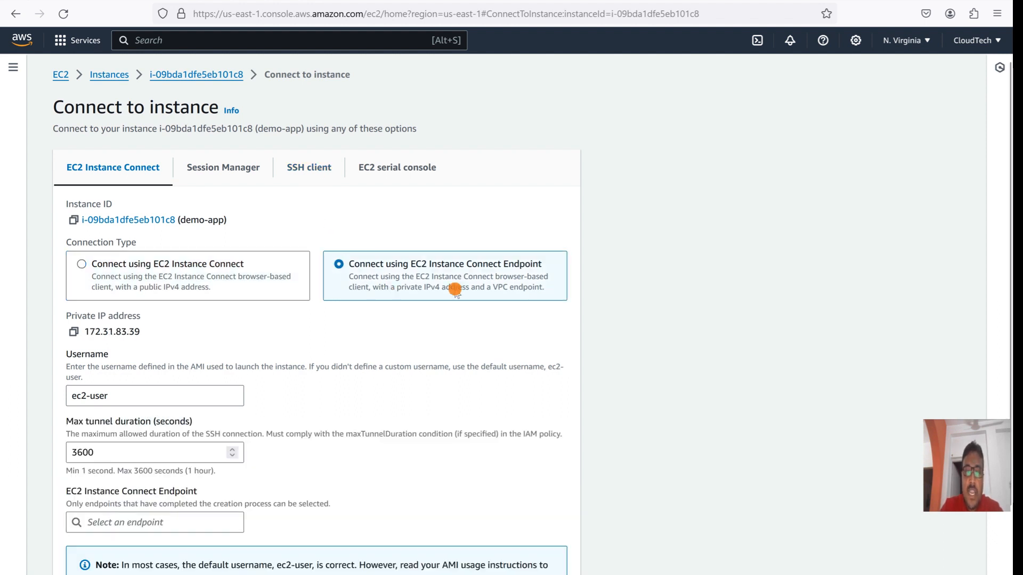
pyautogui.scroll(-2, 452, 288)
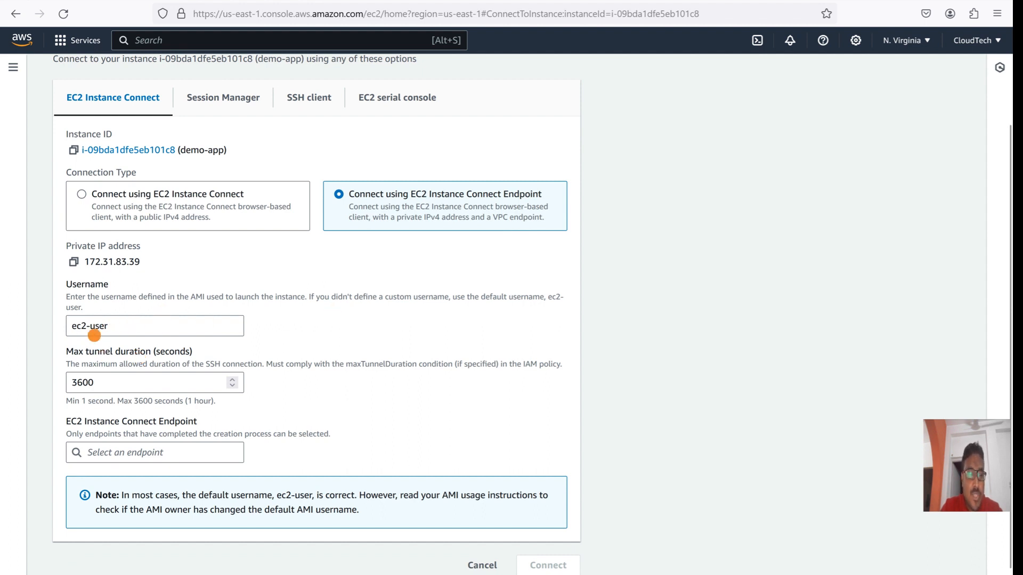
pyautogui.scroll(-1, 301, 326)
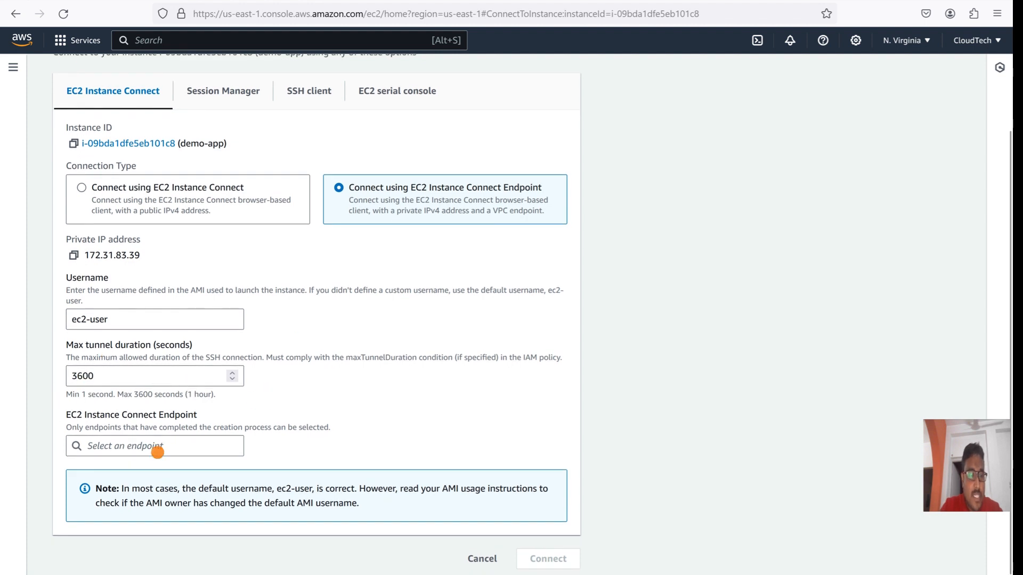
pyautogui.click(173, 446)
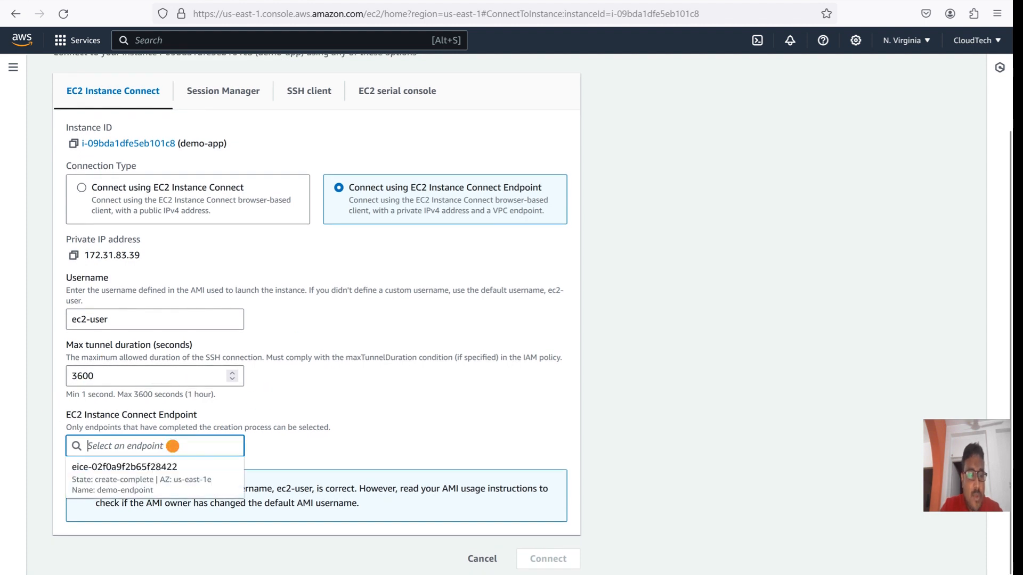
pyautogui.click(141, 474)
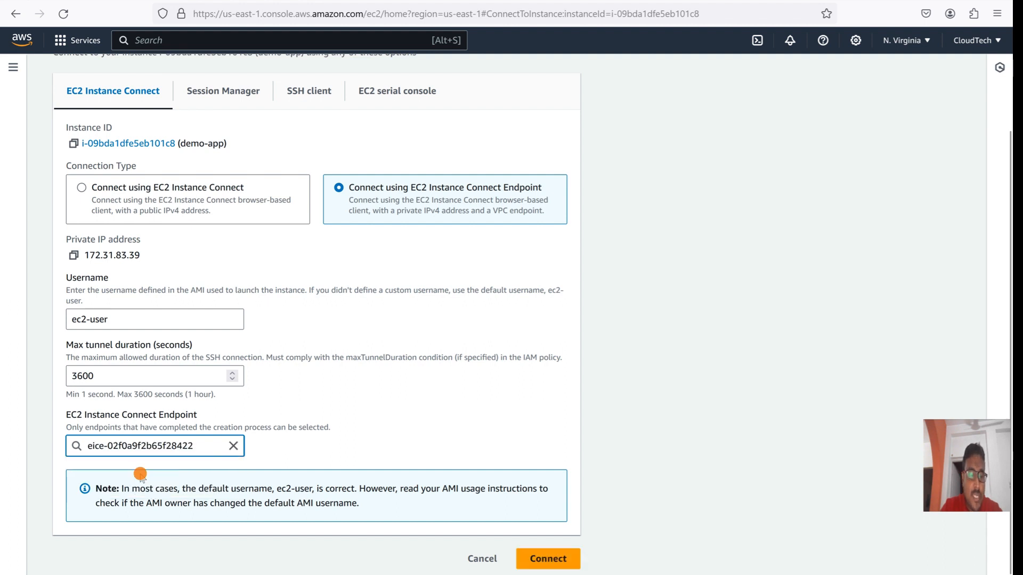
# Step: Connect to demo-app through the selected endpoint, then refresh the instances list and open the connection options for demo-api-private
pyautogui.click(545, 559)
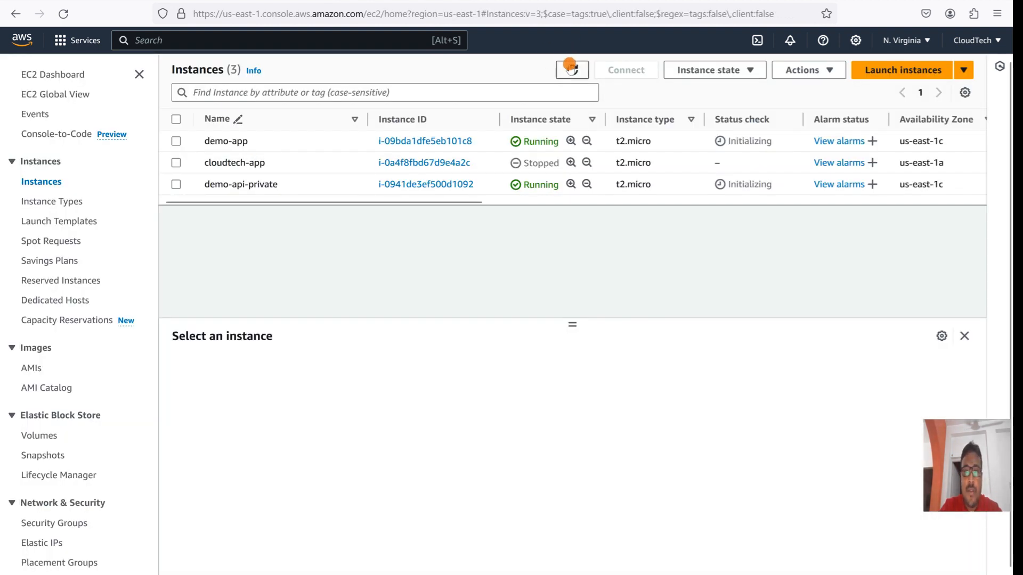
pyautogui.click(572, 70)
pyautogui.click(177, 185)
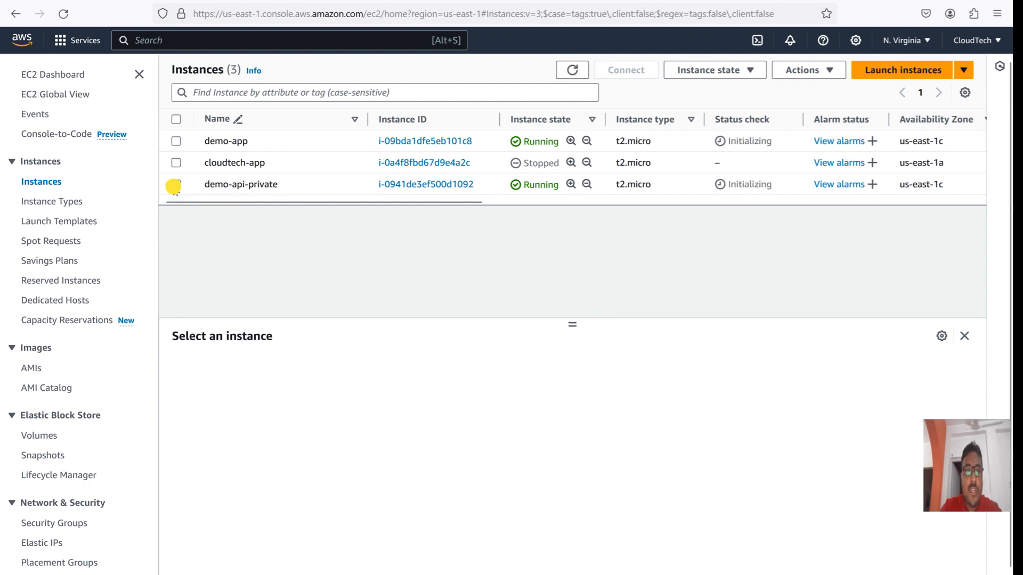
pyautogui.click(807, 69)
pyautogui.click(805, 90)
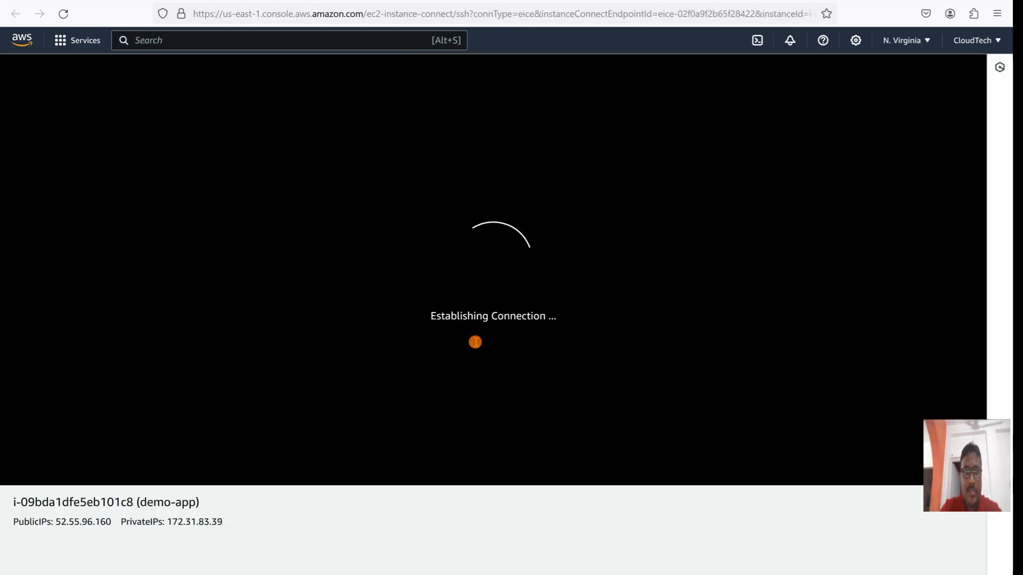
# Step: In the demo-app terminal, switch to root with sudo su and run ifconfig to check the instance's private IP address
pyautogui.click(195, 175)
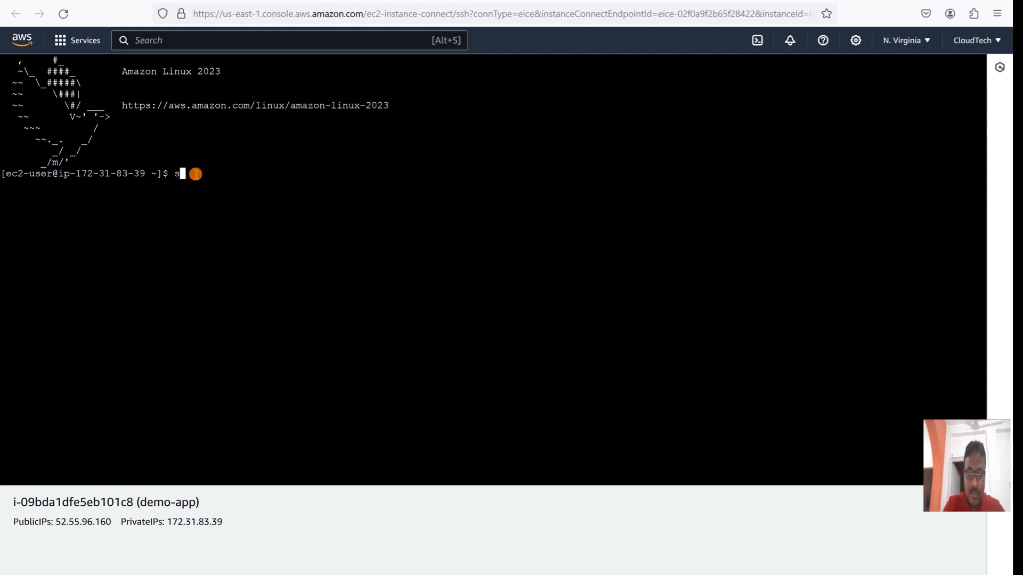
pyautogui.write('sudo su')
pyautogui.press('Return')
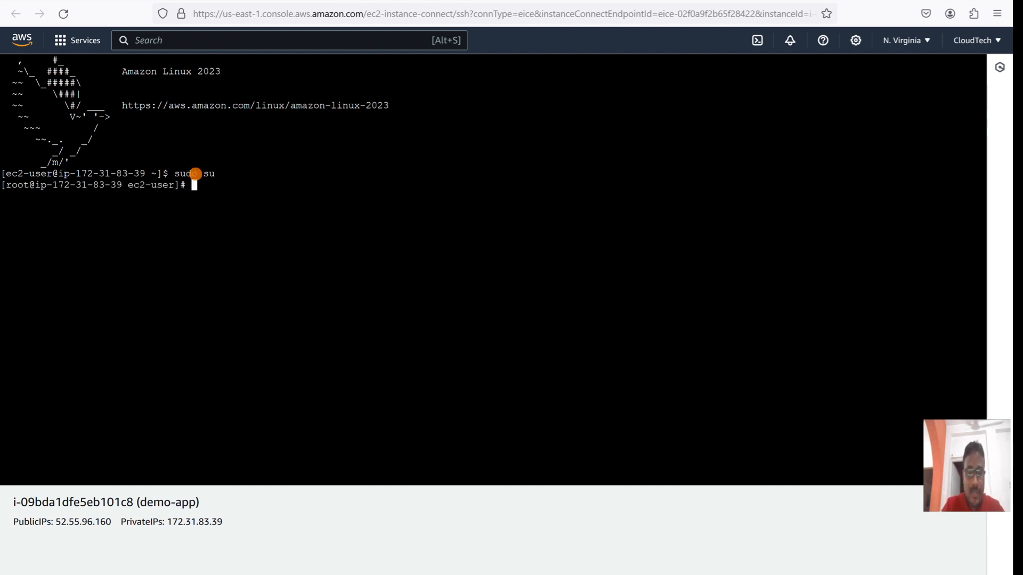
pyautogui.write('if')
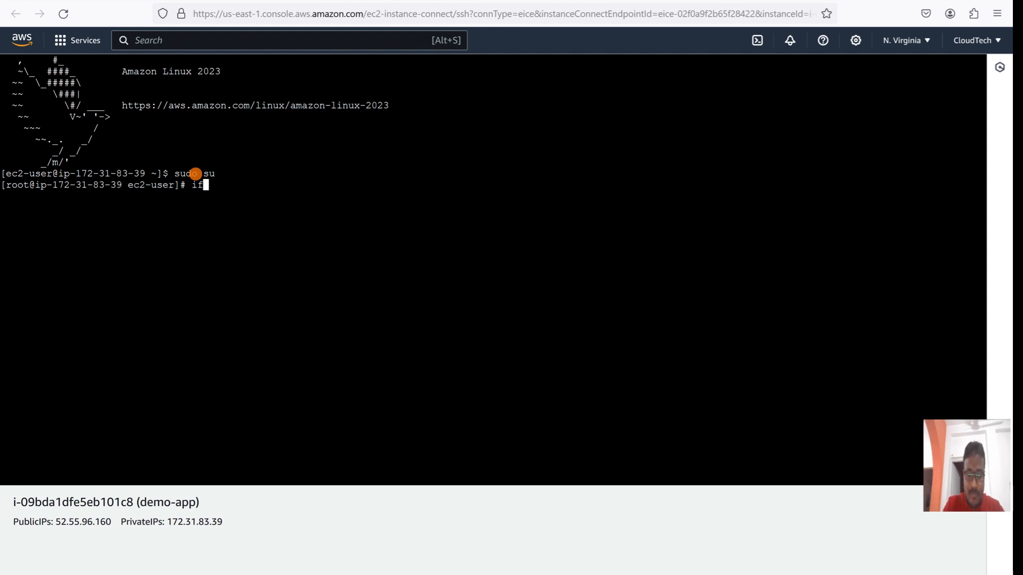
pyautogui.write('config')
pyautogui.press('Return')
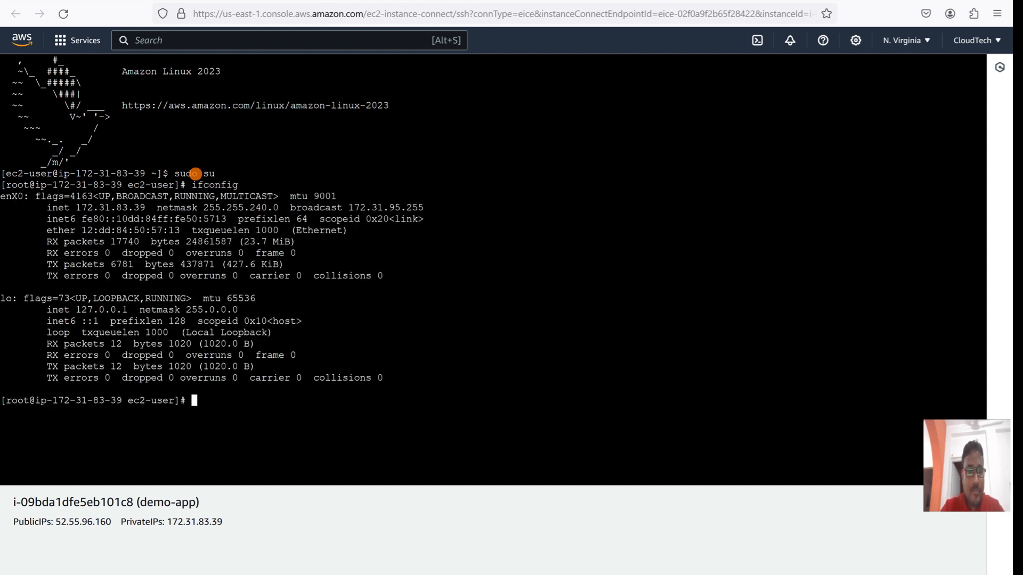
pyautogui.doubleClick(90, 207)
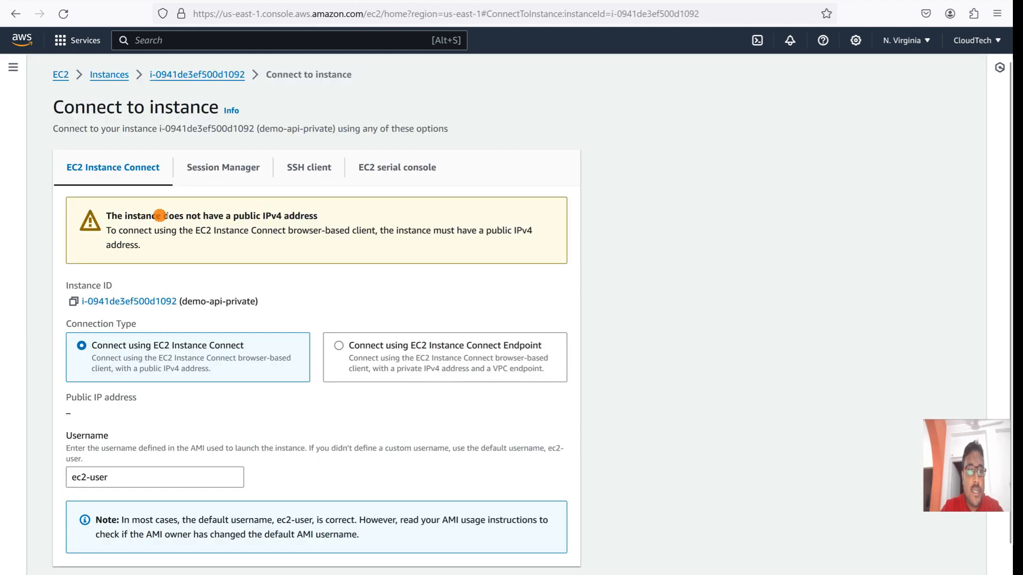
# Step: Compare the private IPv4 address in demo-app's instance details with the address shown in its terminal
pyautogui.click(118, 77)
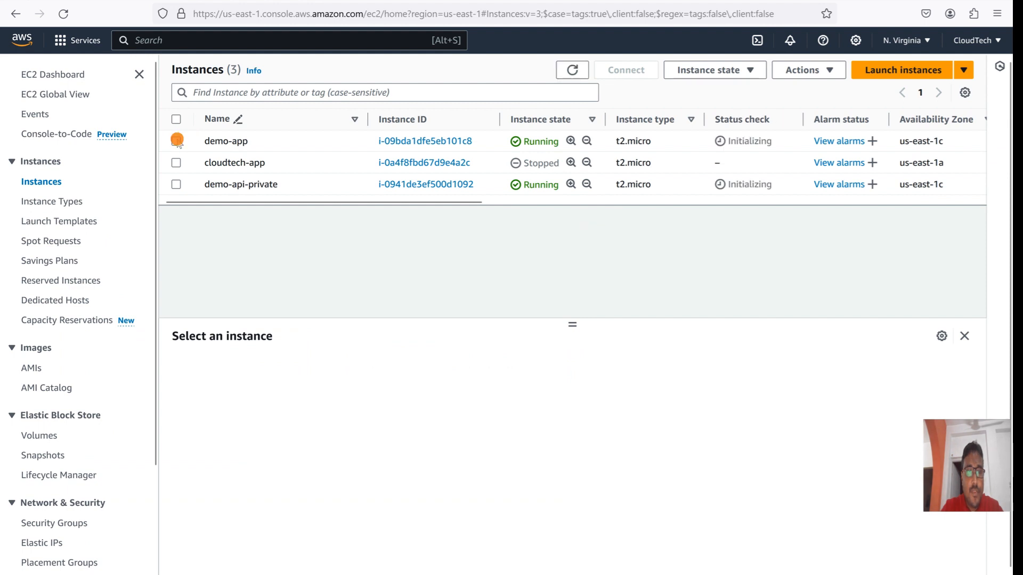
pyautogui.click(177, 141)
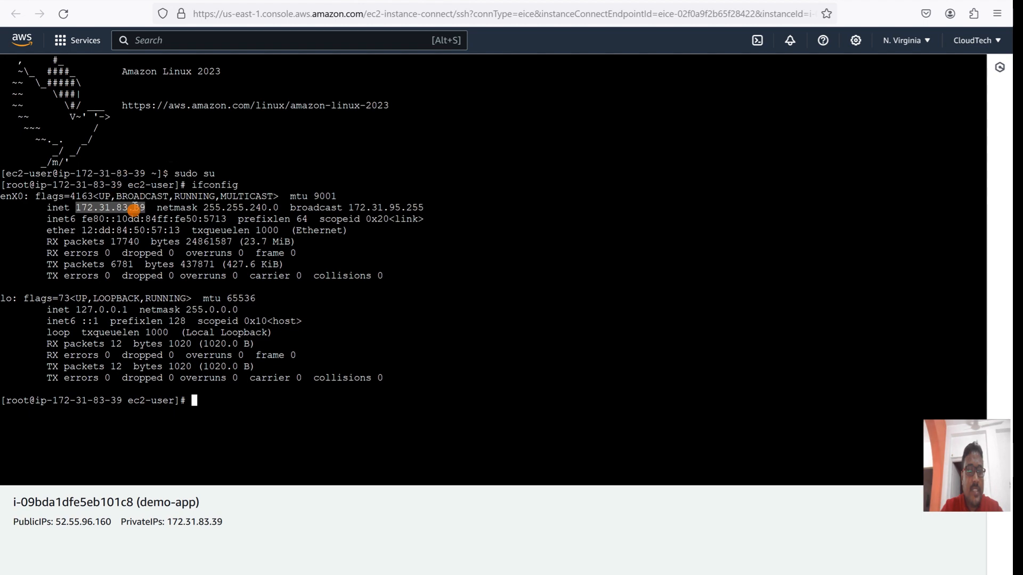
pyautogui.click(198, 398)
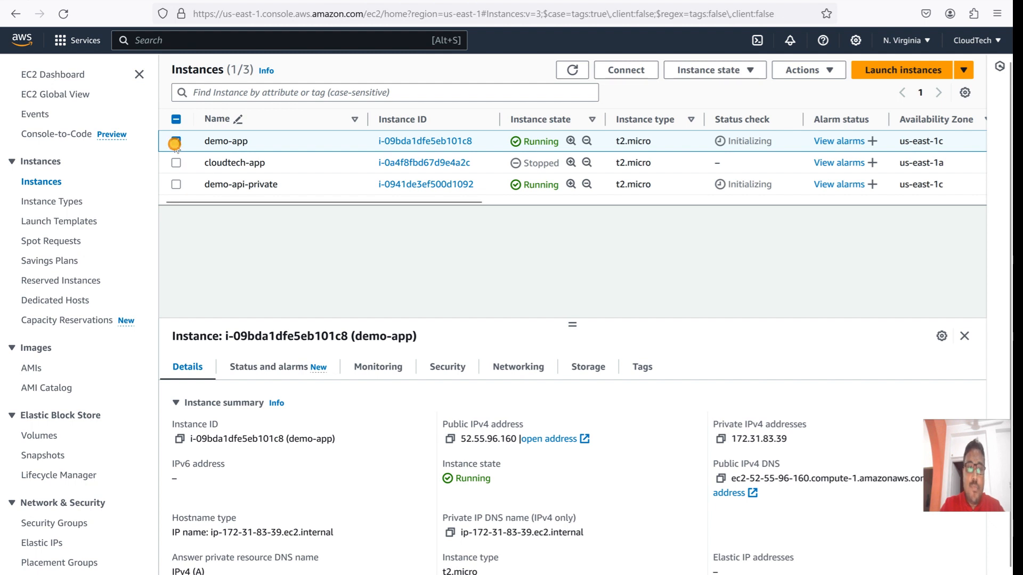
pyautogui.click(176, 142)
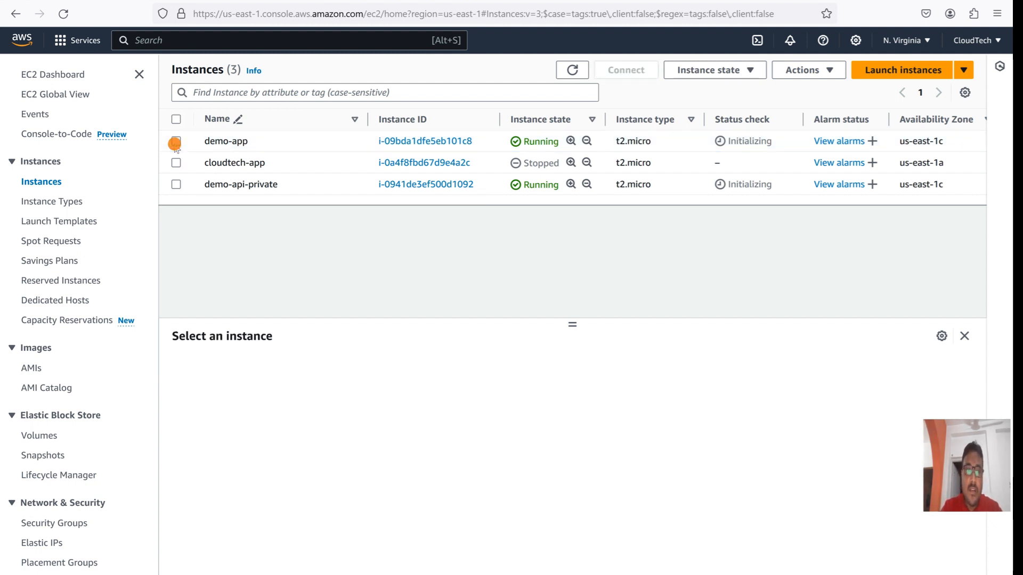
# Step: Connect to demo-api-private using EC2 Instance Connect Endpoint with the endpoint eice-02f0a9f2b65f28422 (demo-endpoint)
pyautogui.click(175, 185)
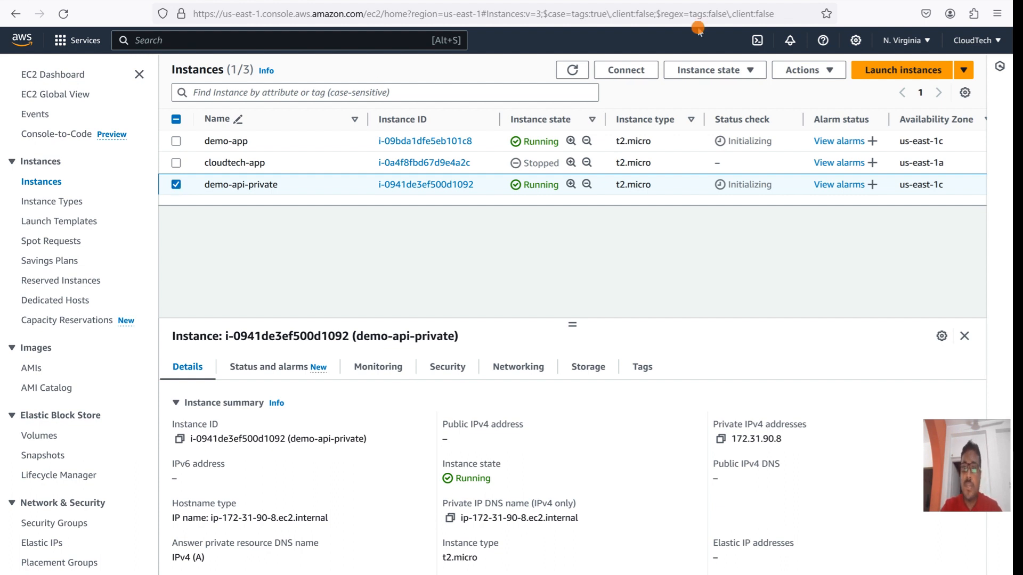
pyautogui.click(637, 75)
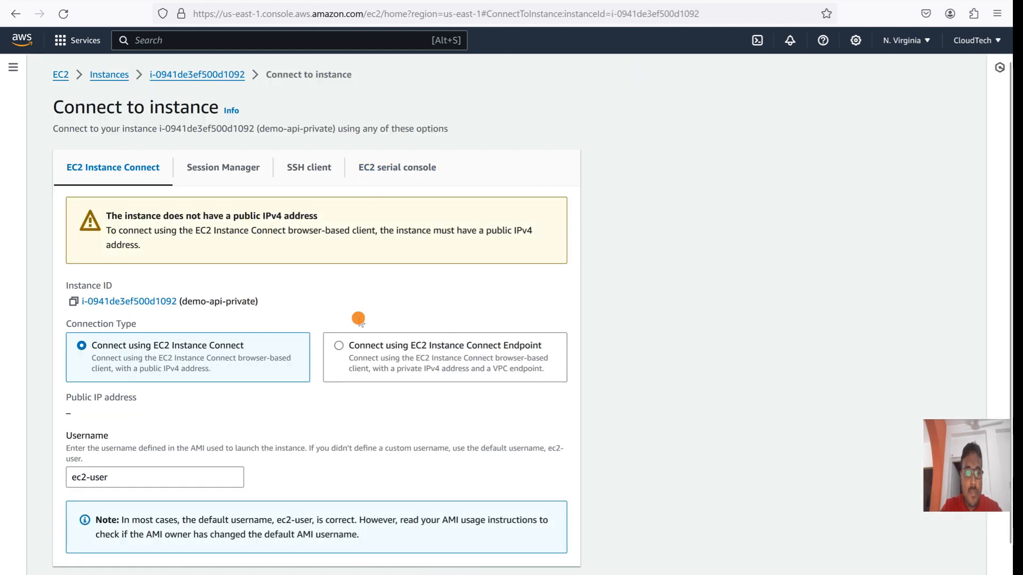
pyautogui.click(339, 346)
pyautogui.scroll(-2, 341, 346)
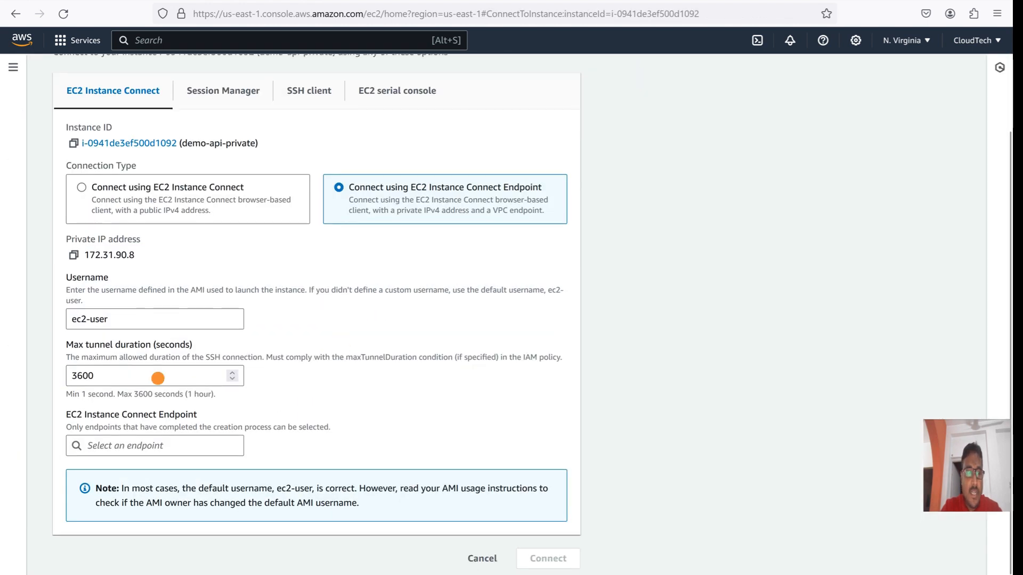
pyautogui.click(152, 443)
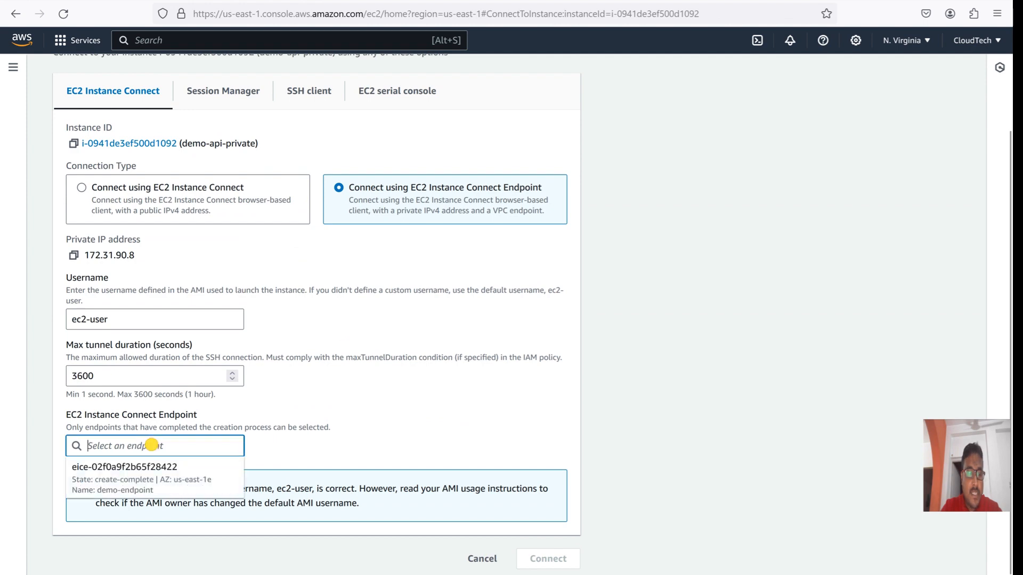
pyautogui.click(135, 480)
pyautogui.click(538, 557)
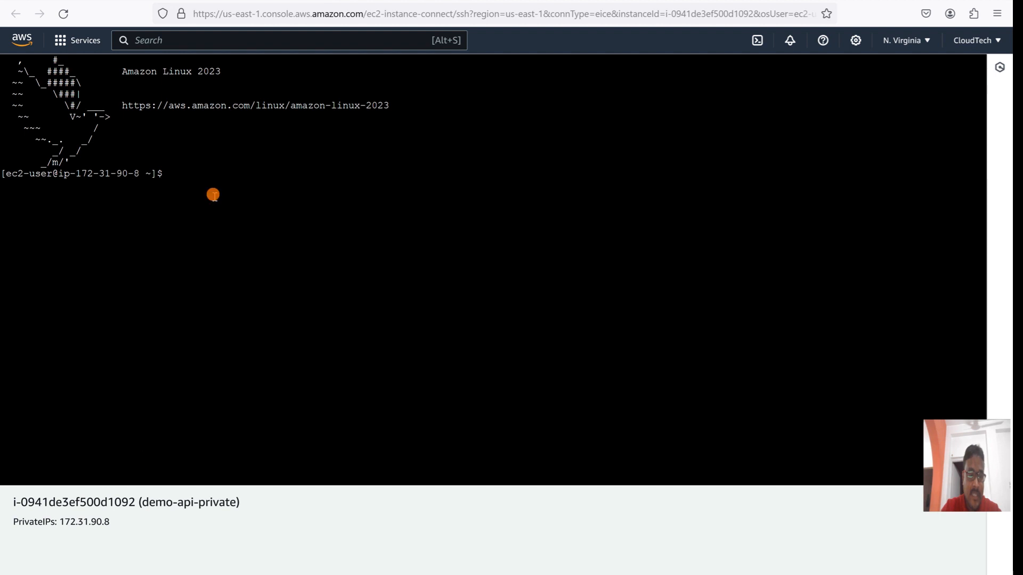
# Step: Switch to the root user in the demo-api-private terminal with sudo su
pyautogui.click(191, 169)
pyautogui.write('sud')
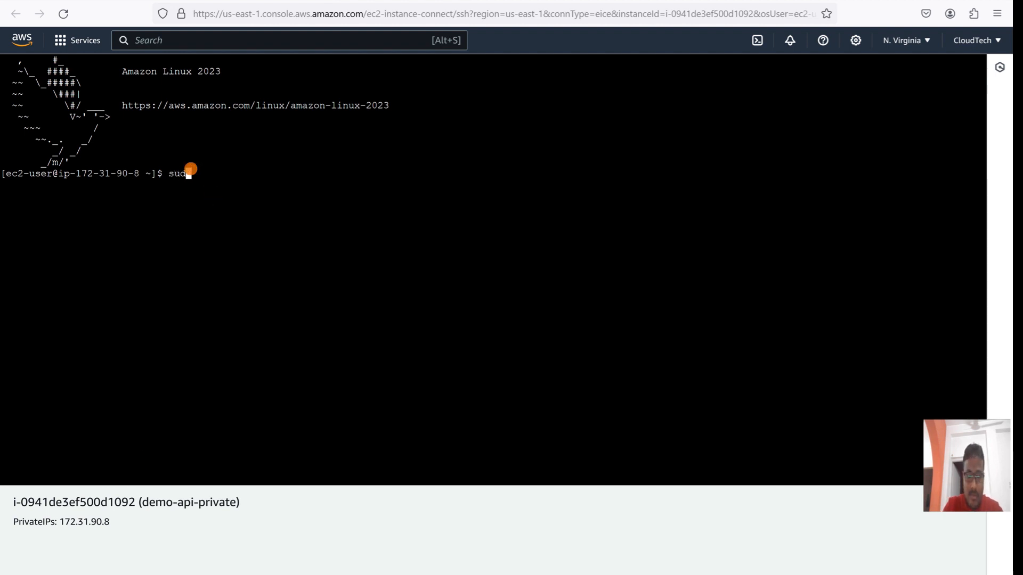
pyautogui.write('o su')
pyautogui.press('Return')
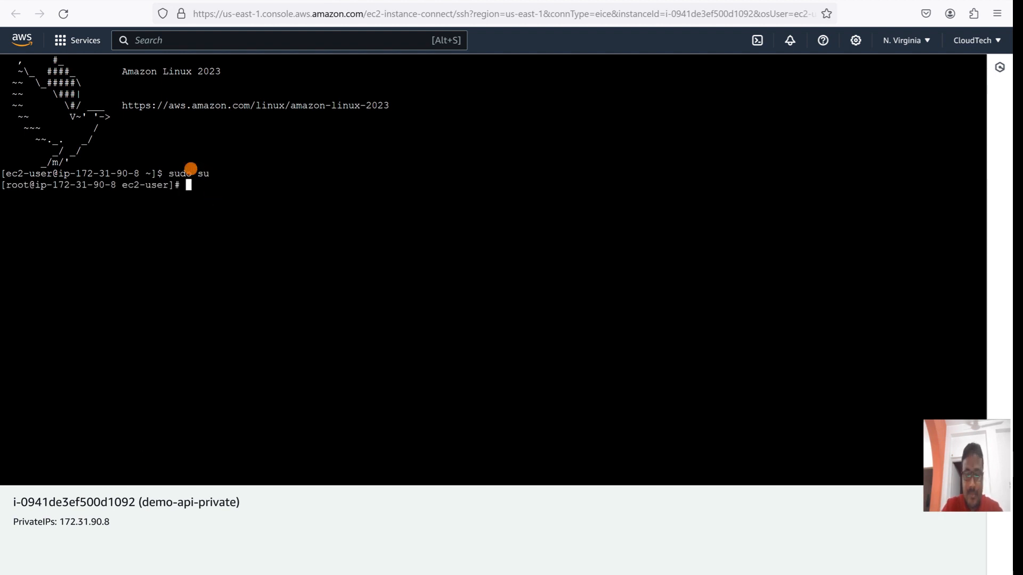
pyautogui.press('Return')
pyautogui.press('Return')
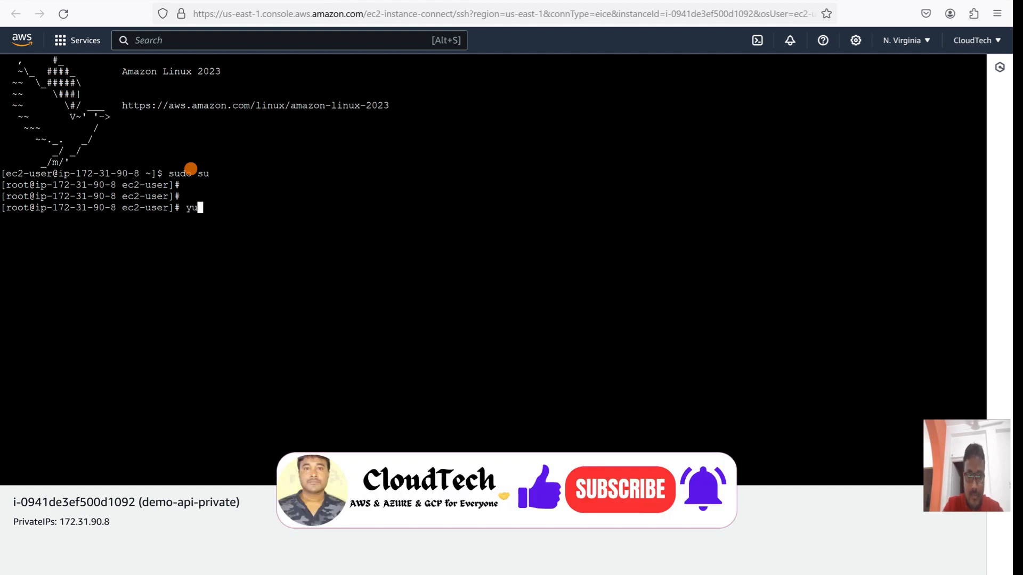
# Step: Start a package update on demo-api-private with yum update -y
pyautogui.write('yuum update')
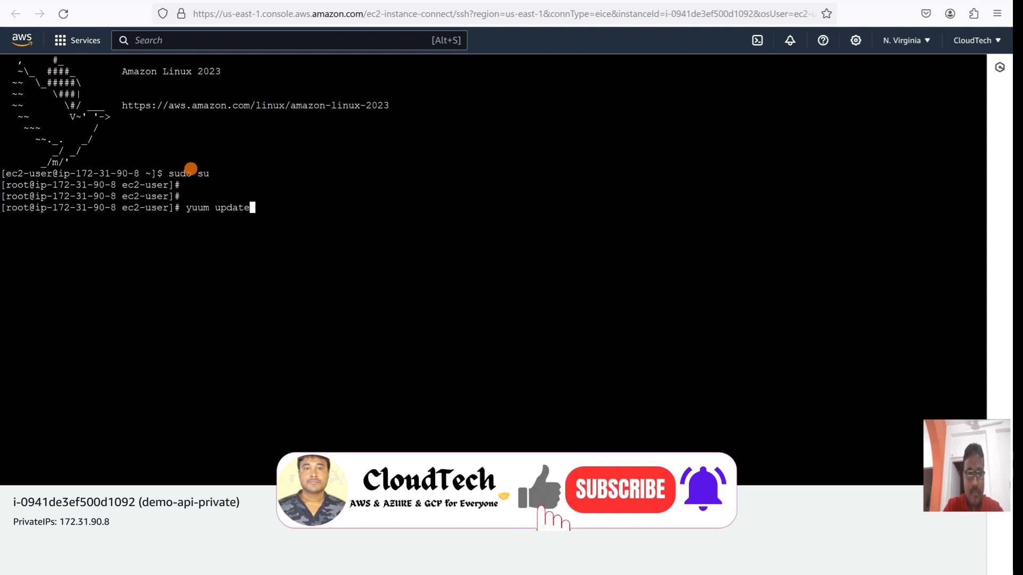
pyautogui.press('Return')
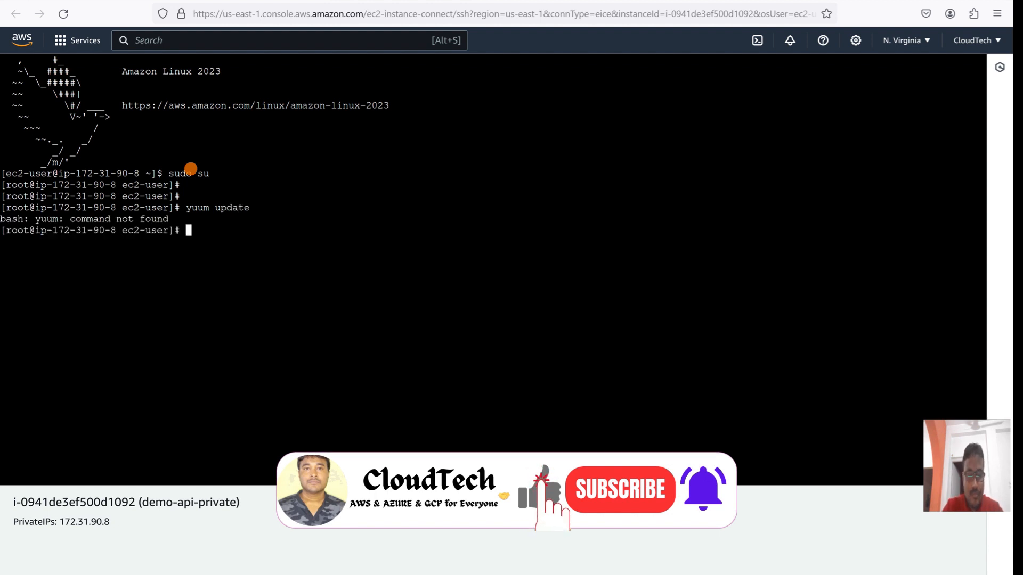
pyautogui.write('yum ')
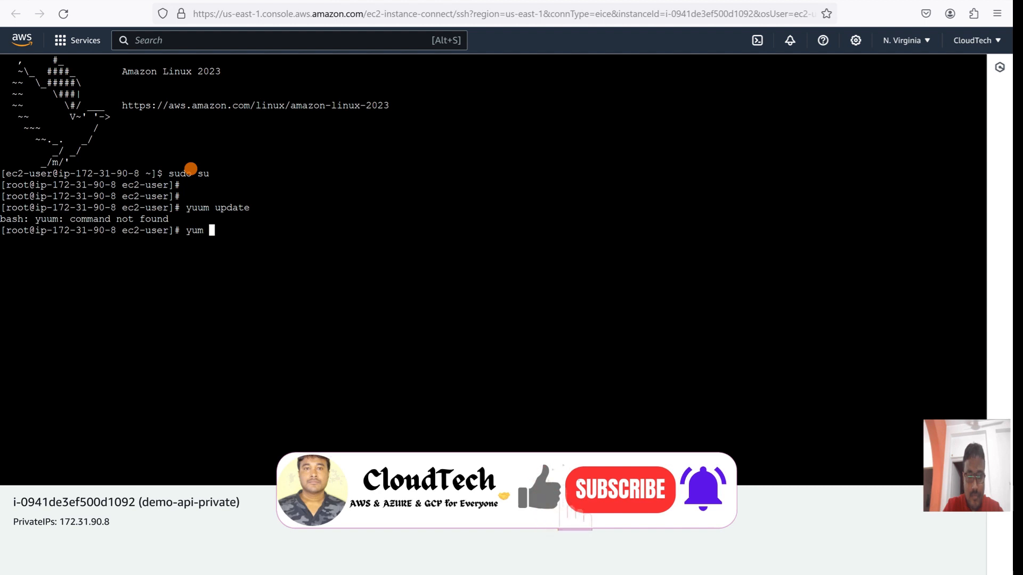
pyautogui.write('updat')
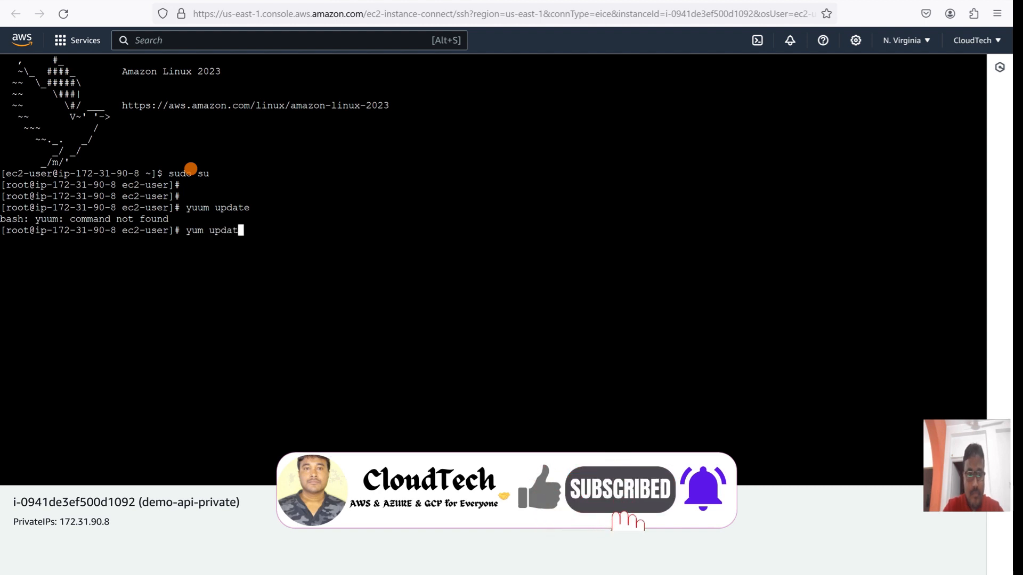
pyautogui.write('e -y')
pyautogui.press('Return')
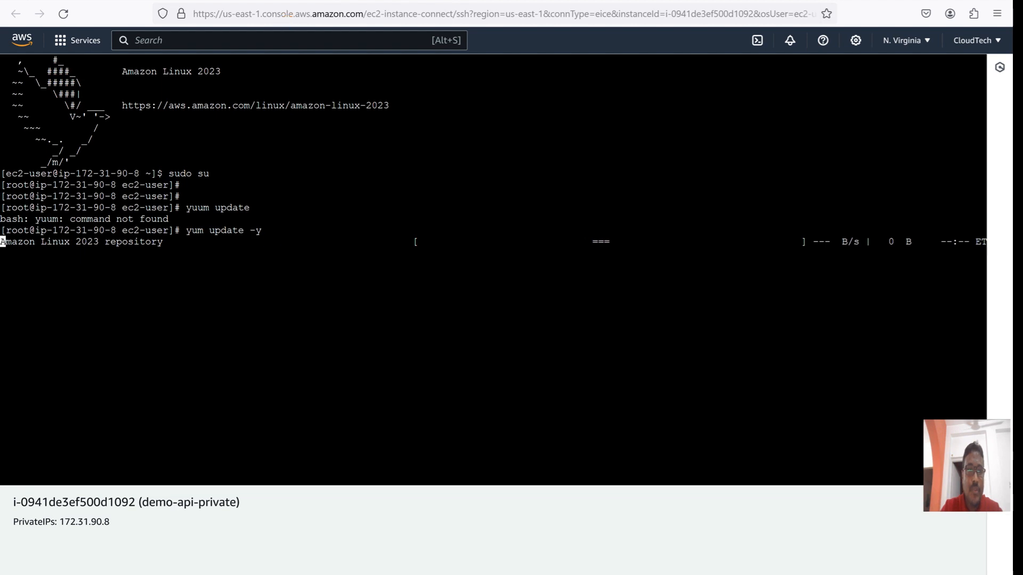
# Step: Check the VPC endpoints list and the instance details of cloudtech-app and demo-app in the EC2 instances list
pyautogui.hotkey('ctrl', 'shift', 'Tab')
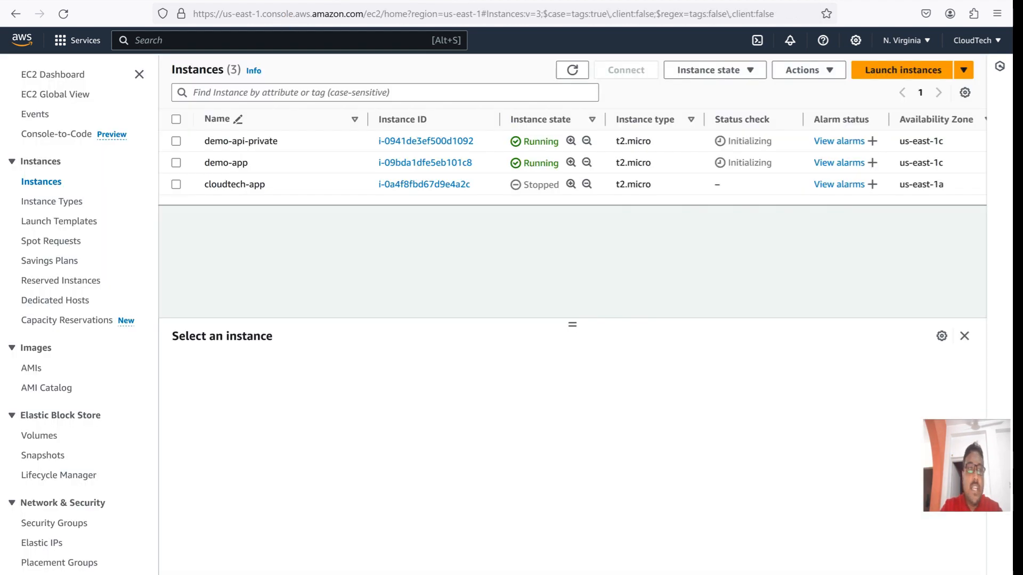
pyautogui.hotkey('ctrl', 'shift', 'Tab')
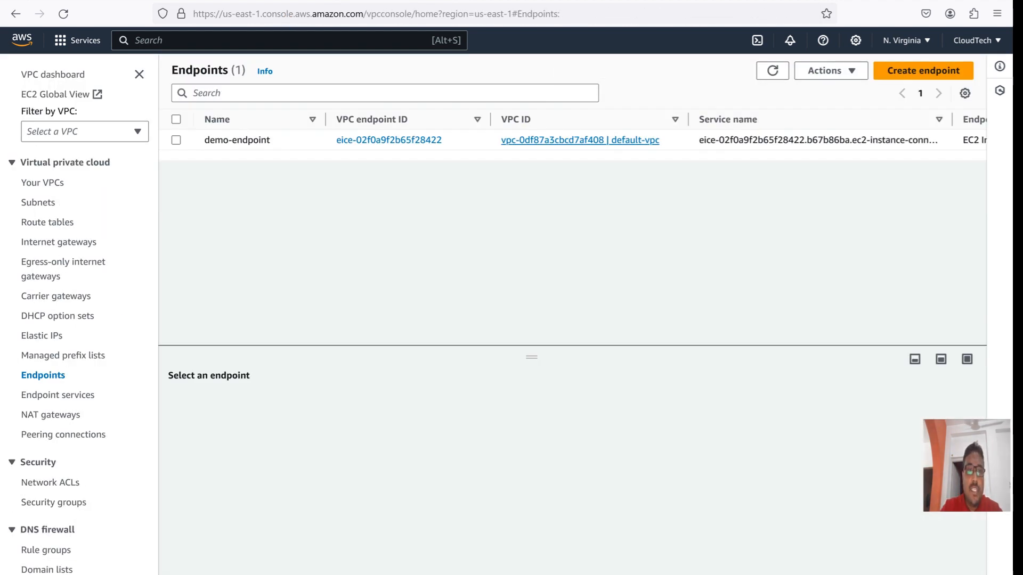
pyautogui.hotkey('ctrl', 'Tab')
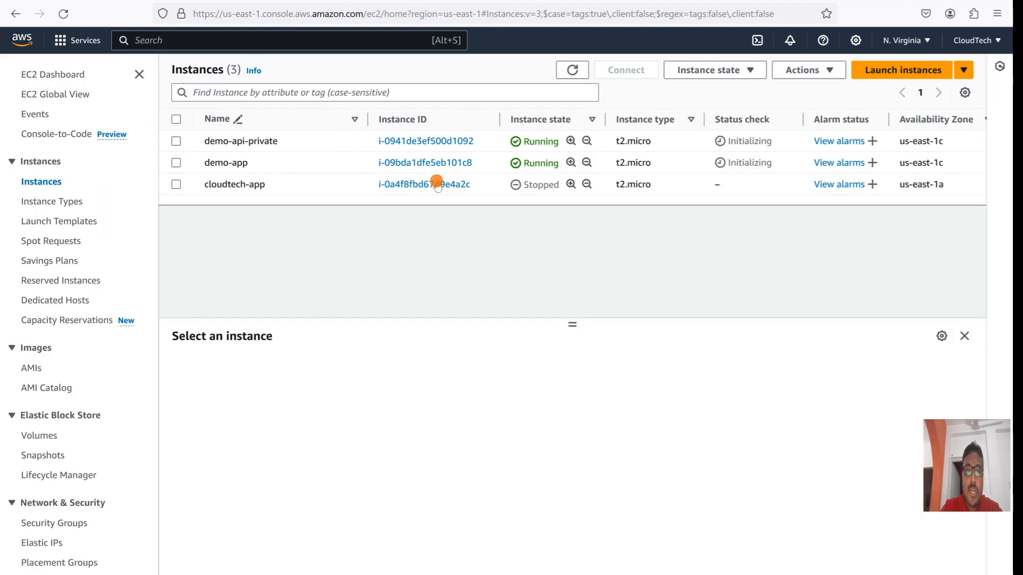
pyautogui.click(176, 185)
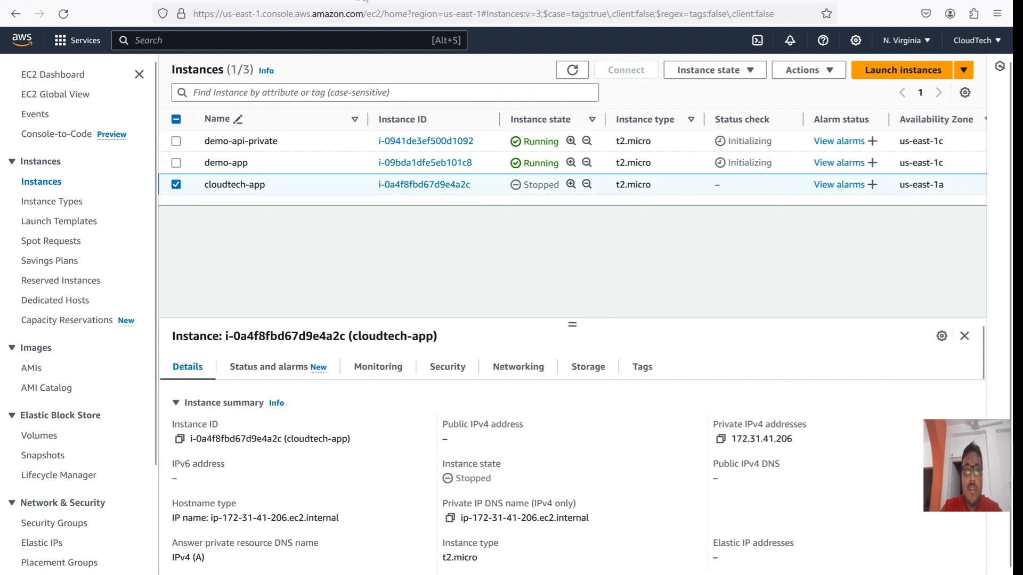
pyautogui.click(360, 254)
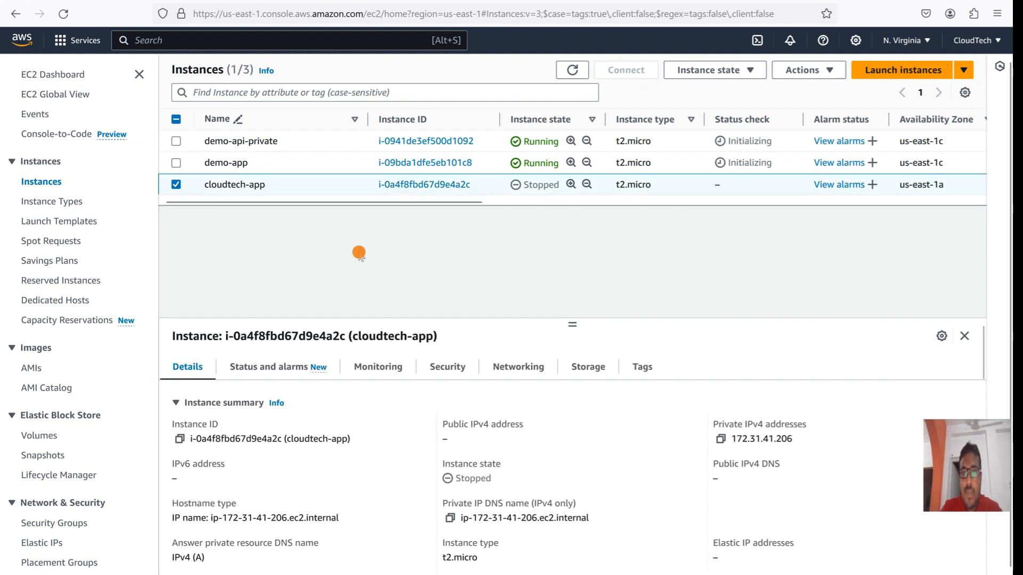
pyautogui.click(176, 185)
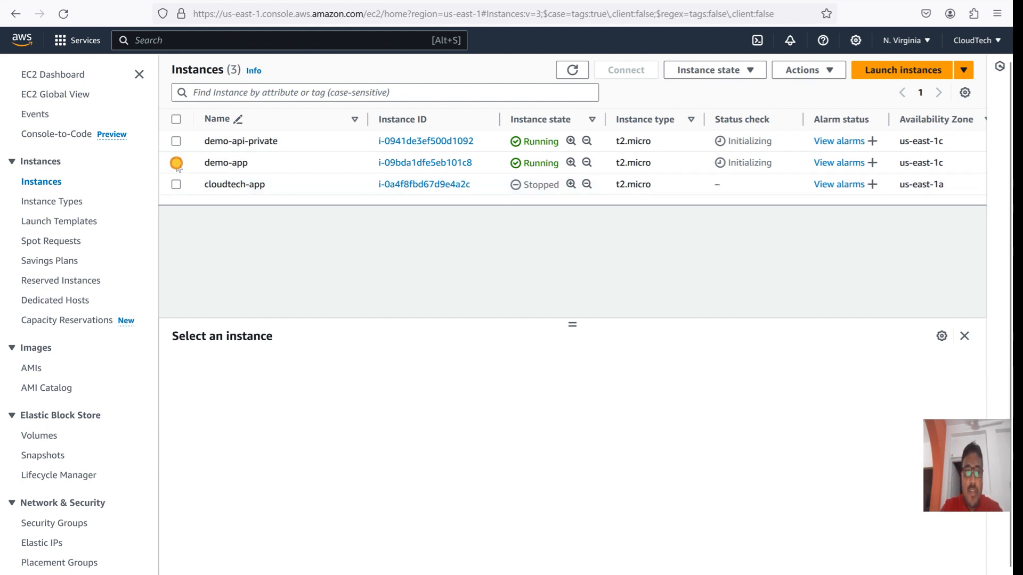
pyautogui.click(176, 163)
pyautogui.click(176, 163)
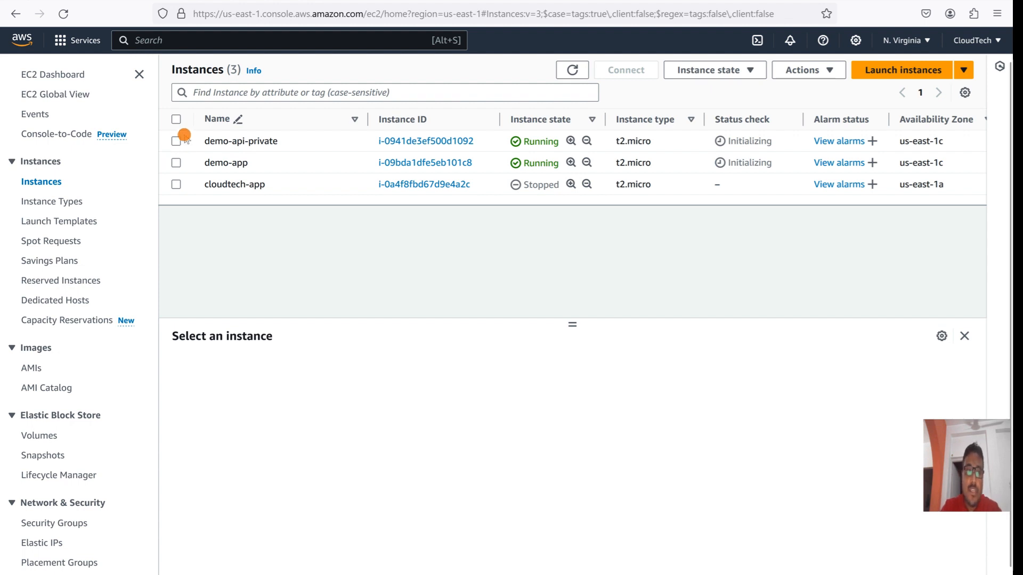
# Step: Select the demo-api-private instance and open its connection options
pyautogui.click(176, 141)
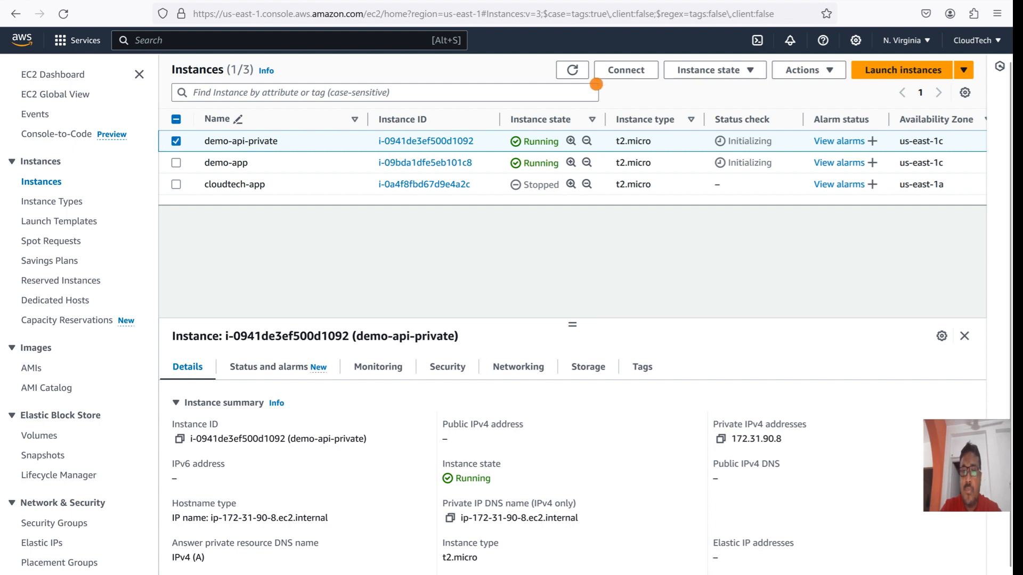
pyautogui.click(625, 69)
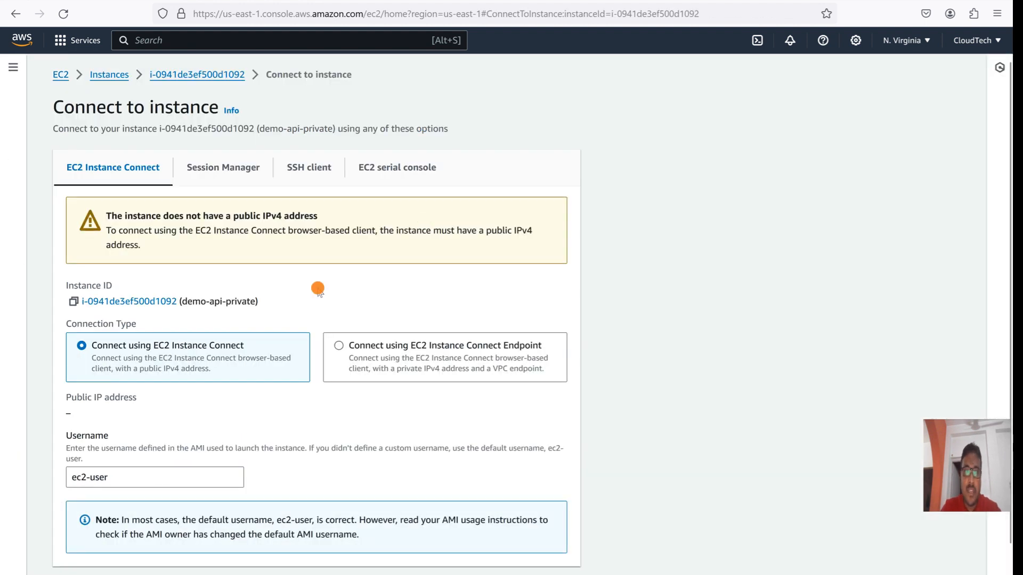